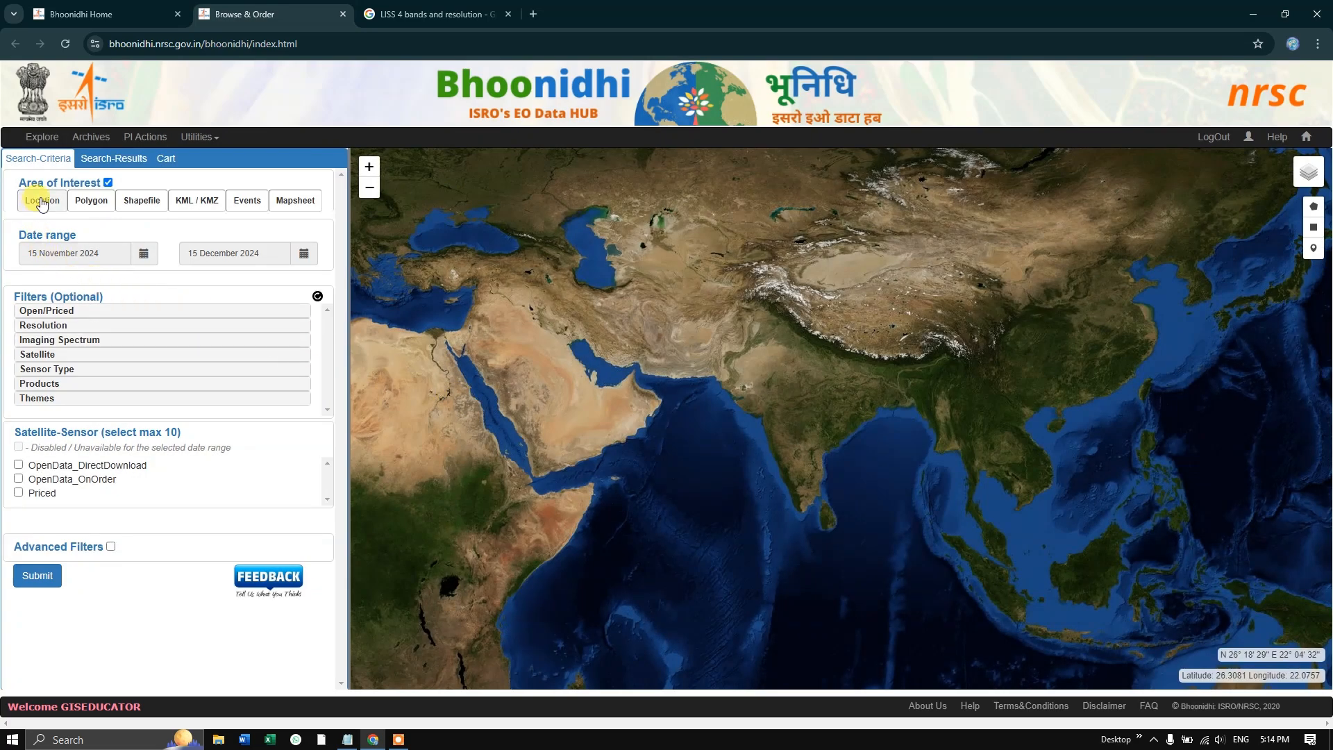
- Examine the location, polygon, existing and user shapefile, and KML/KMZ options for defining the area of interest
{"action": "left_click", "coordinate": [42, 202]}
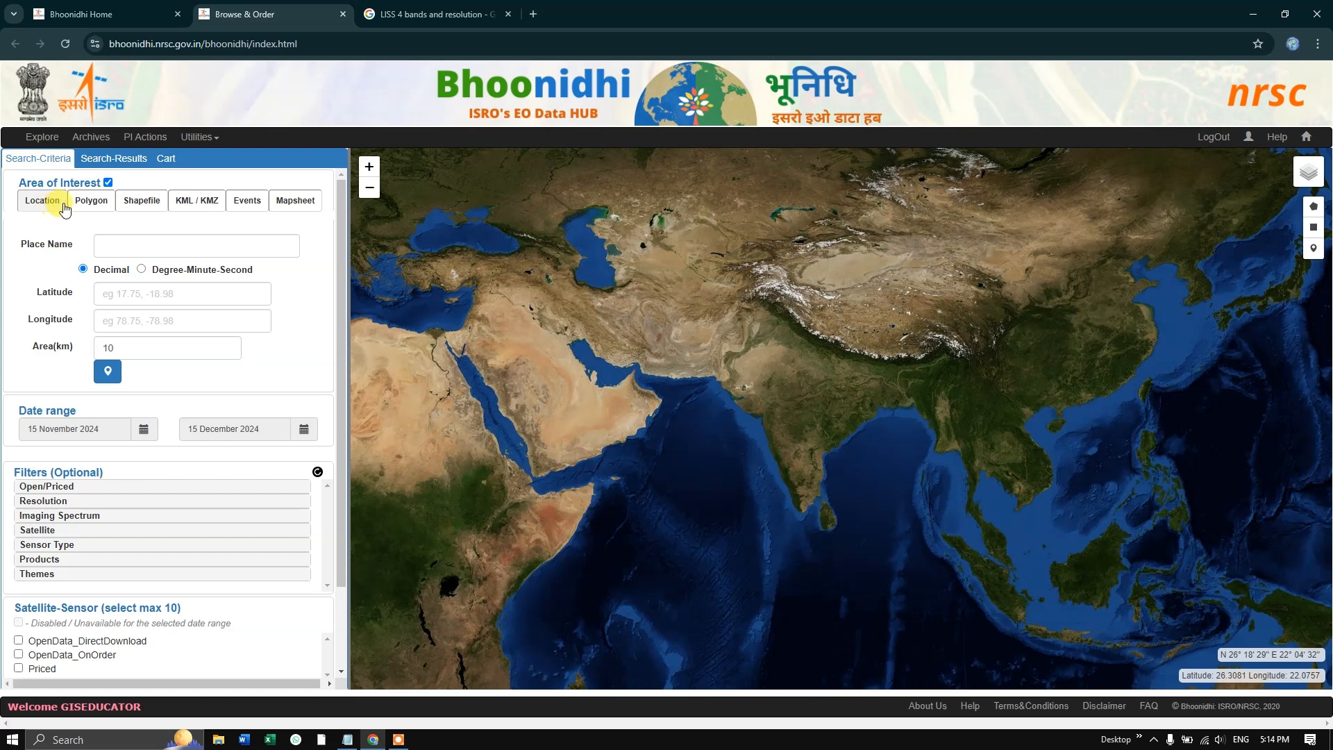
{"action": "left_click", "coordinate": [111, 244]}
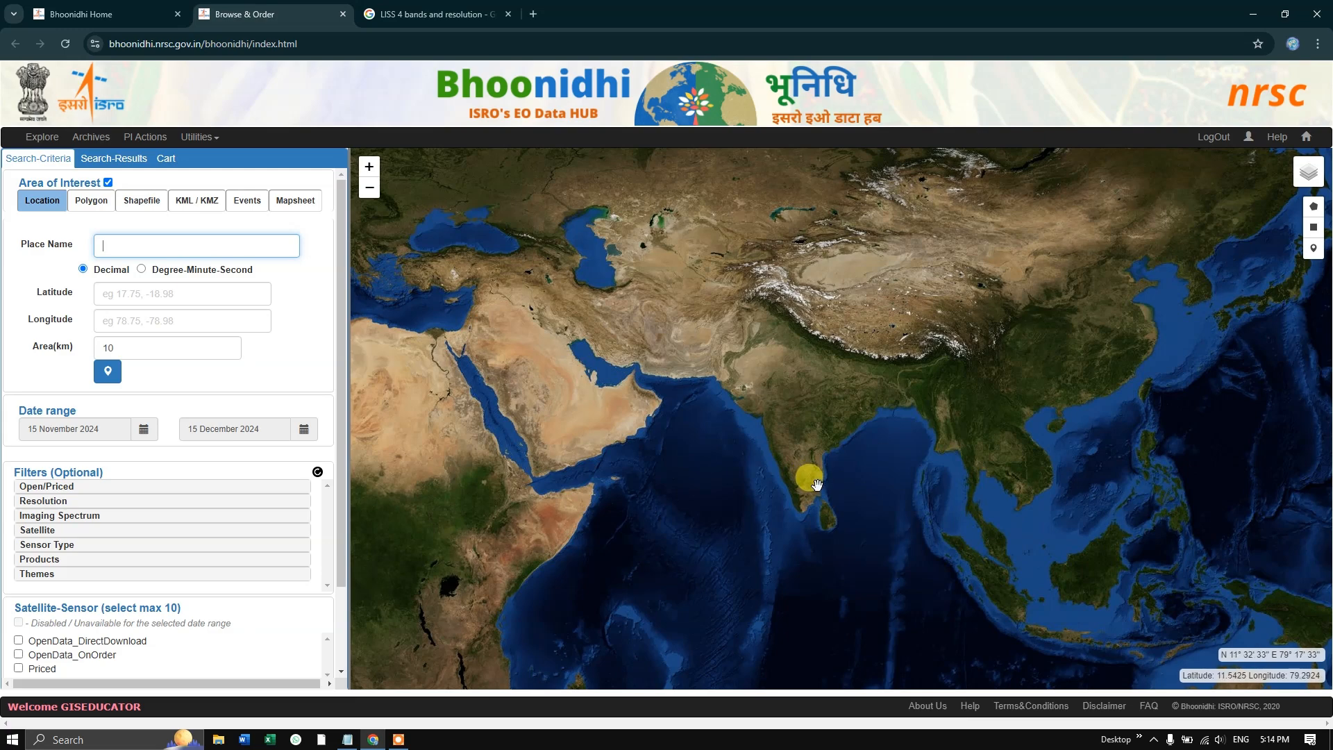
{"action": "left_click", "coordinate": [108, 204]}
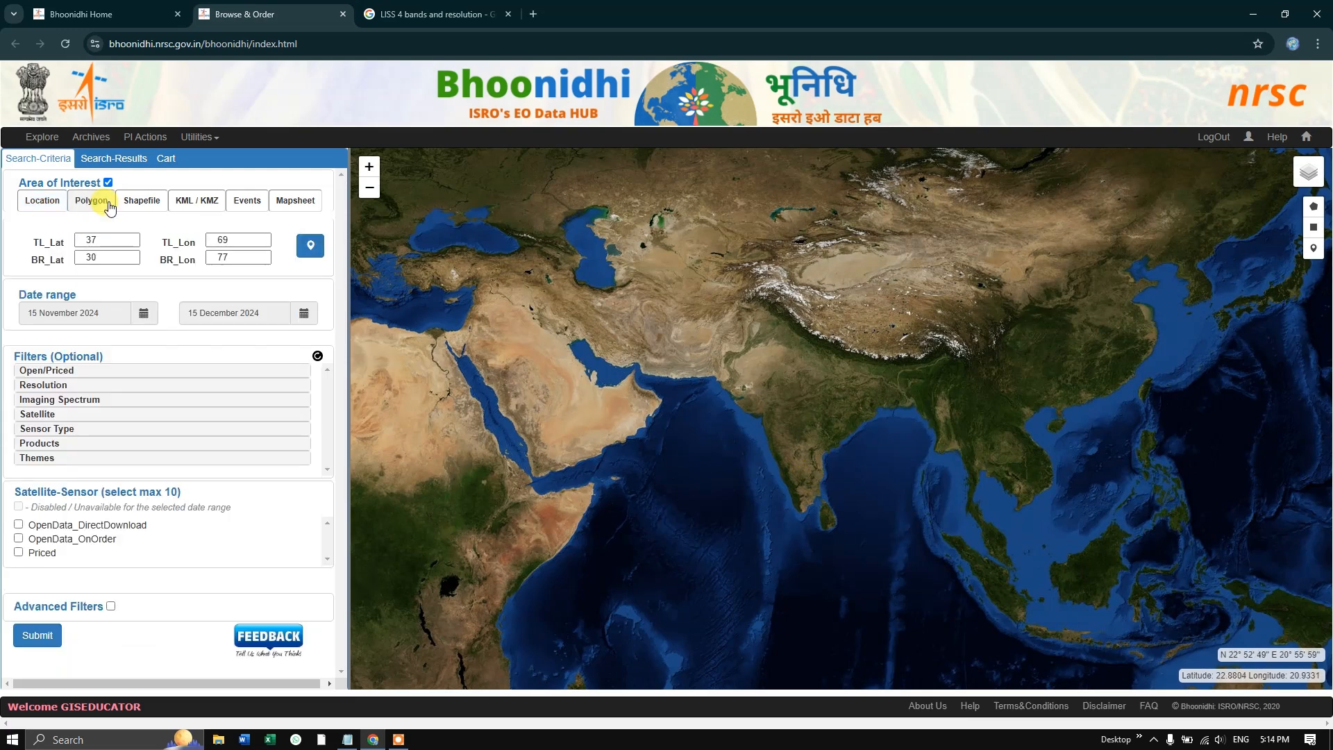
{"action": "left_click", "coordinate": [305, 245]}
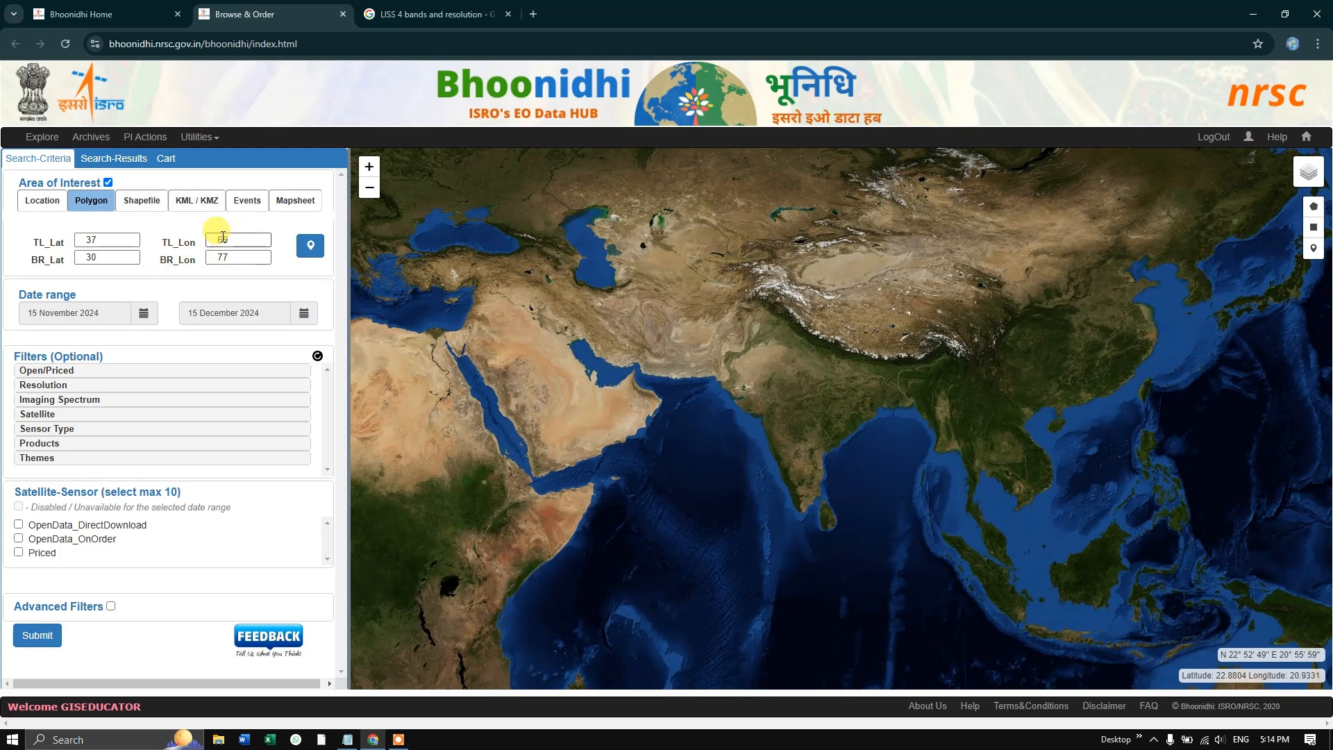
{"action": "left_click", "coordinate": [144, 206]}
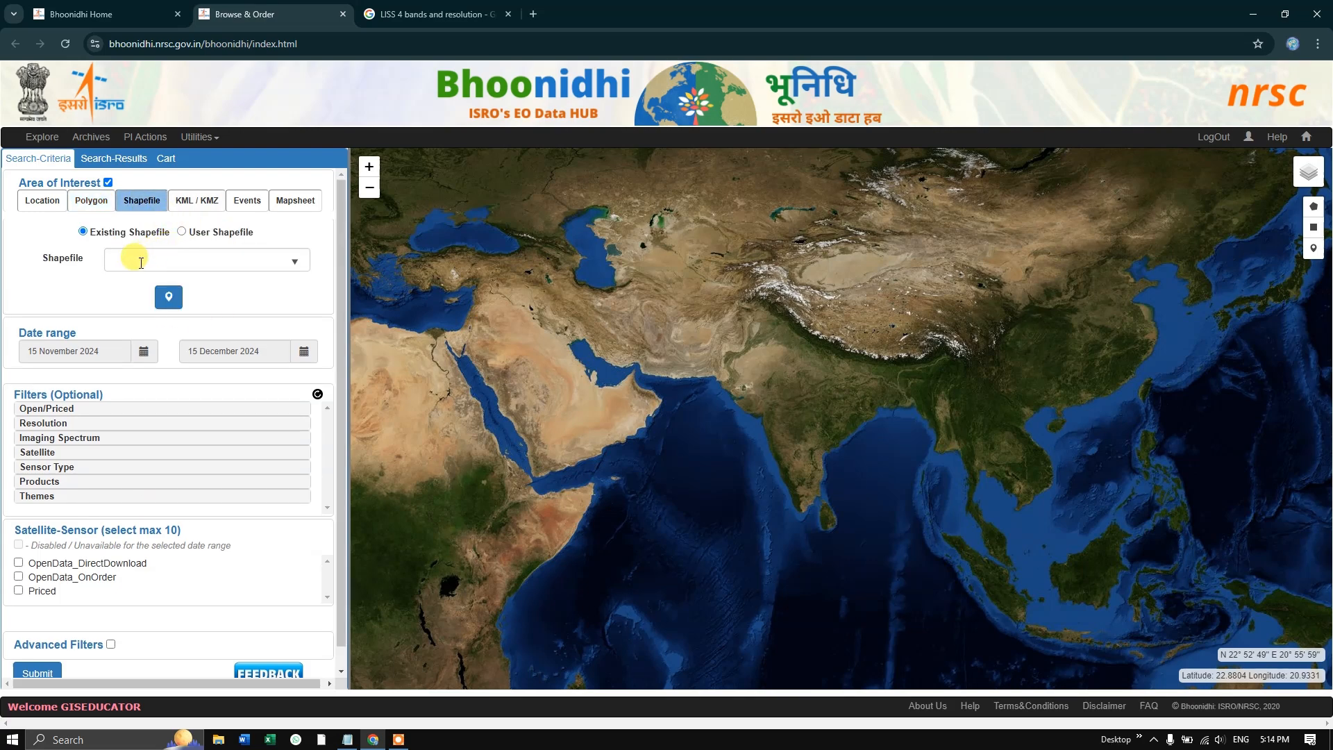
{"action": "left_click", "coordinate": [205, 232]}
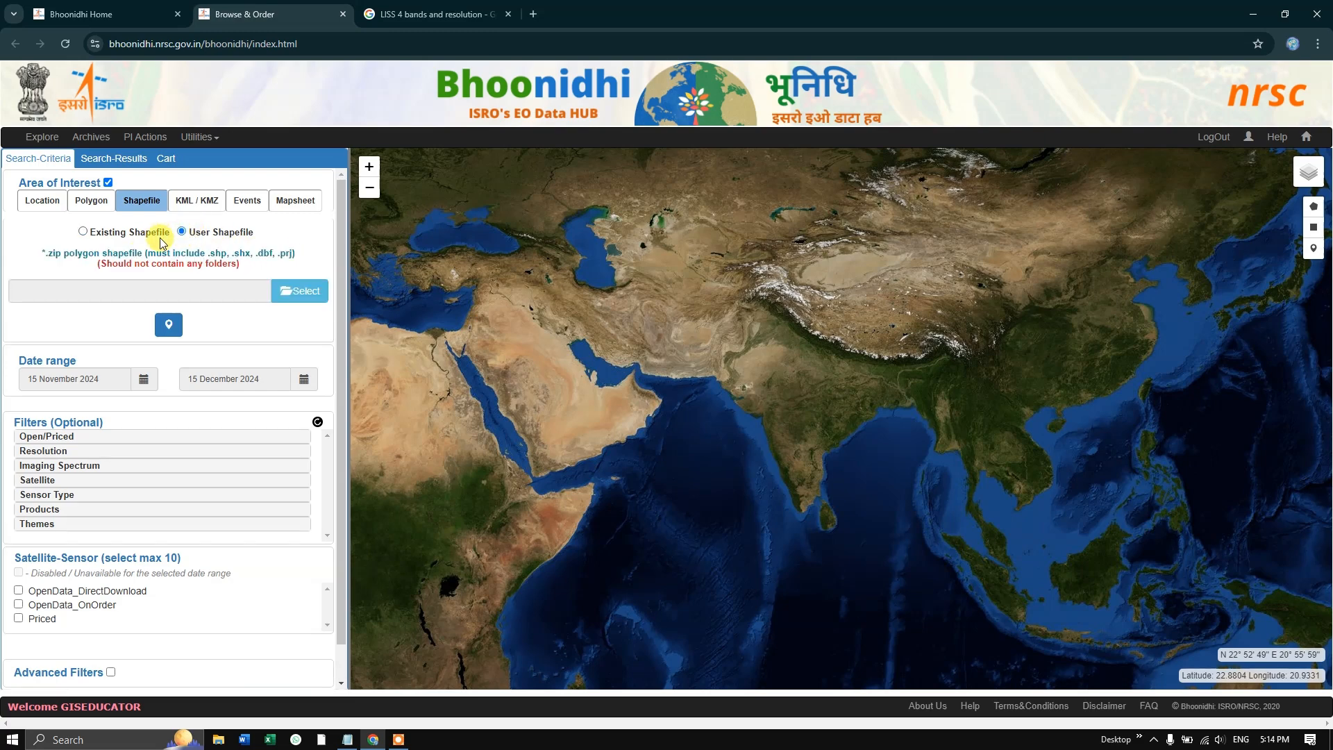
{"action": "left_click", "coordinate": [107, 236]}
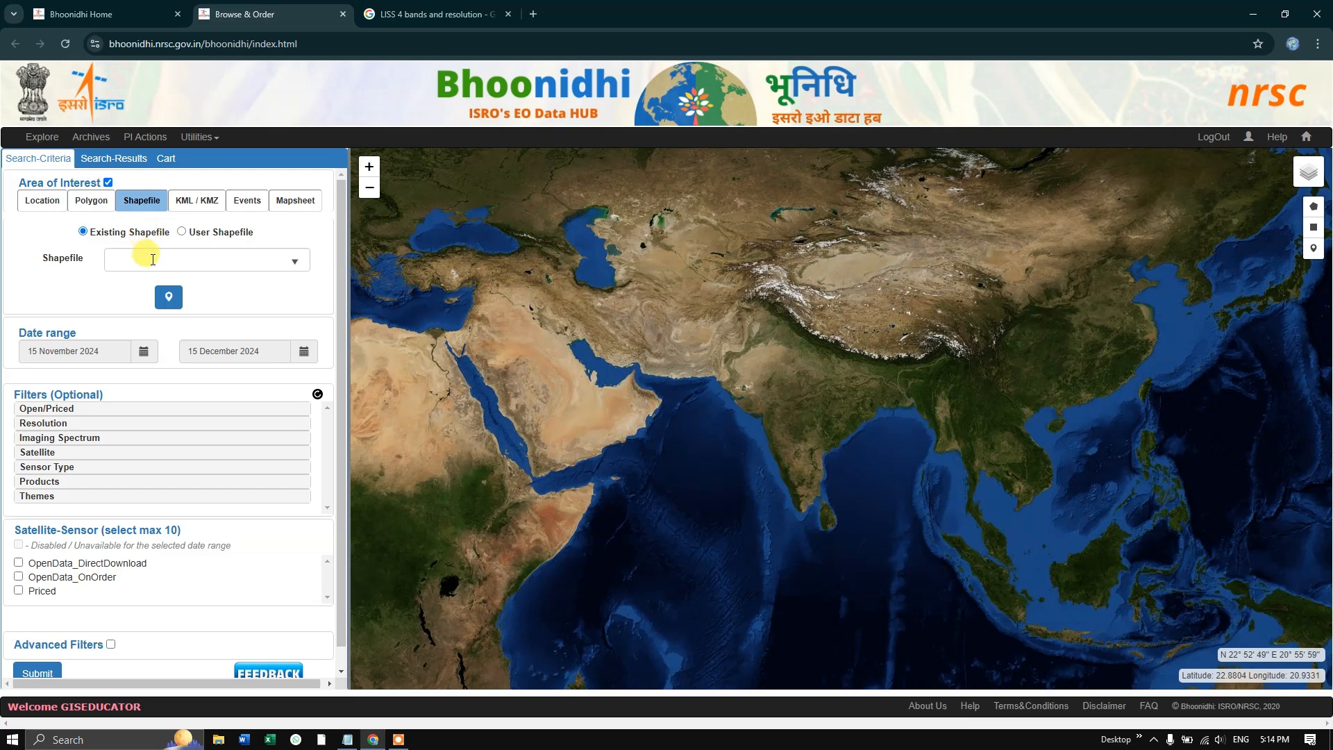
{"action": "left_click", "coordinate": [136, 258]}
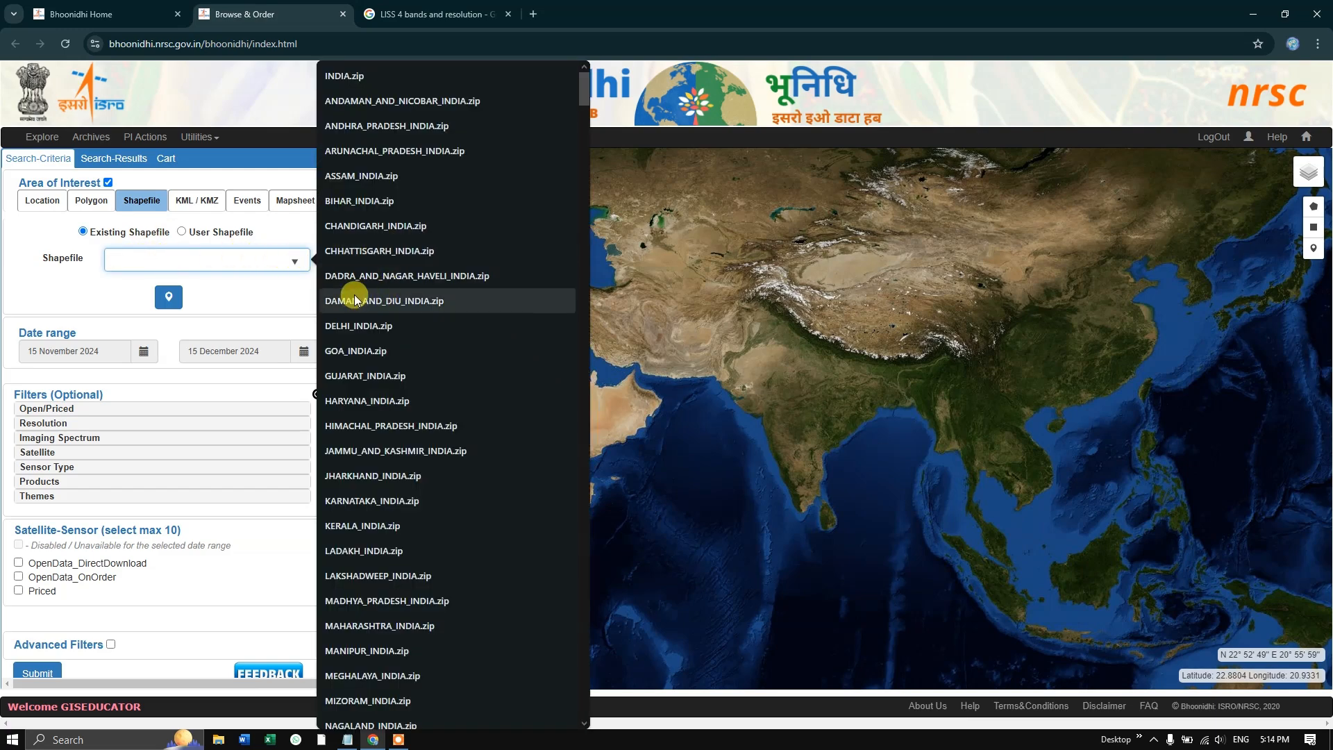
{"action": "left_click", "coordinate": [250, 283]}
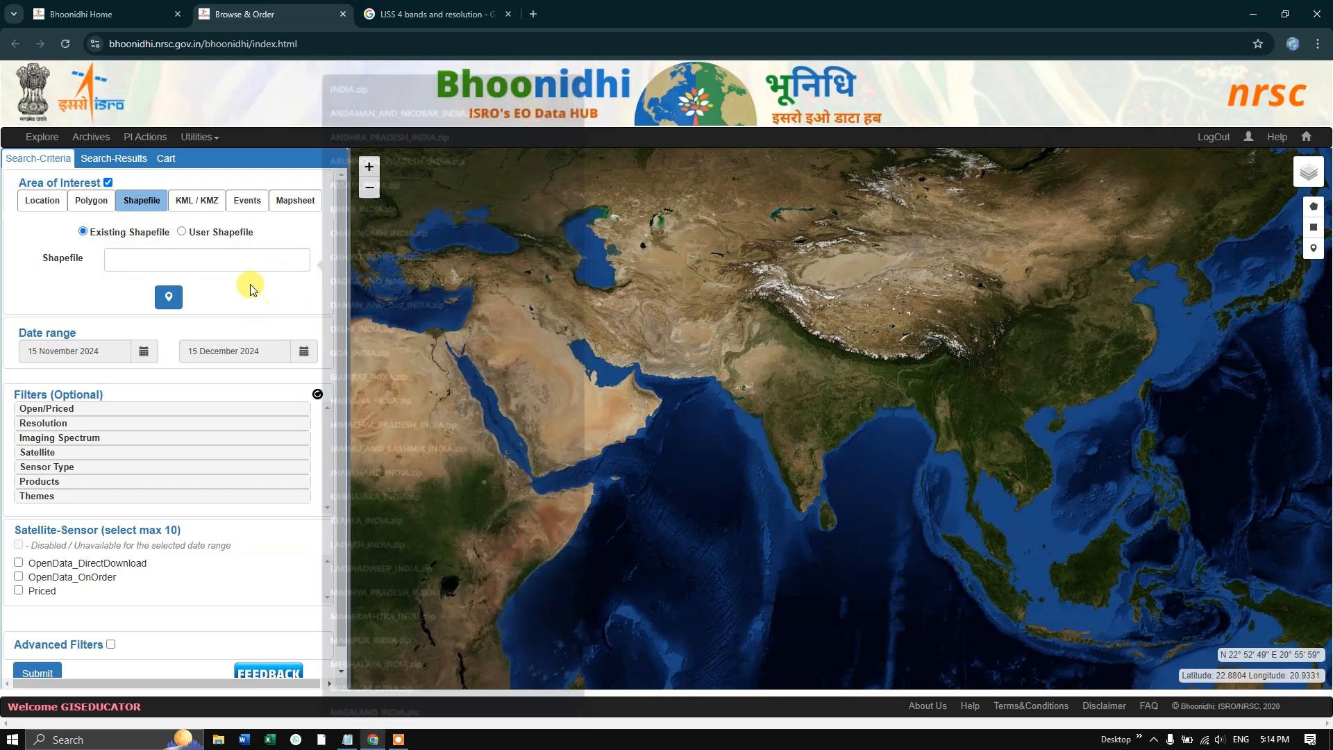
{"action": "left_click", "coordinate": [198, 202]}
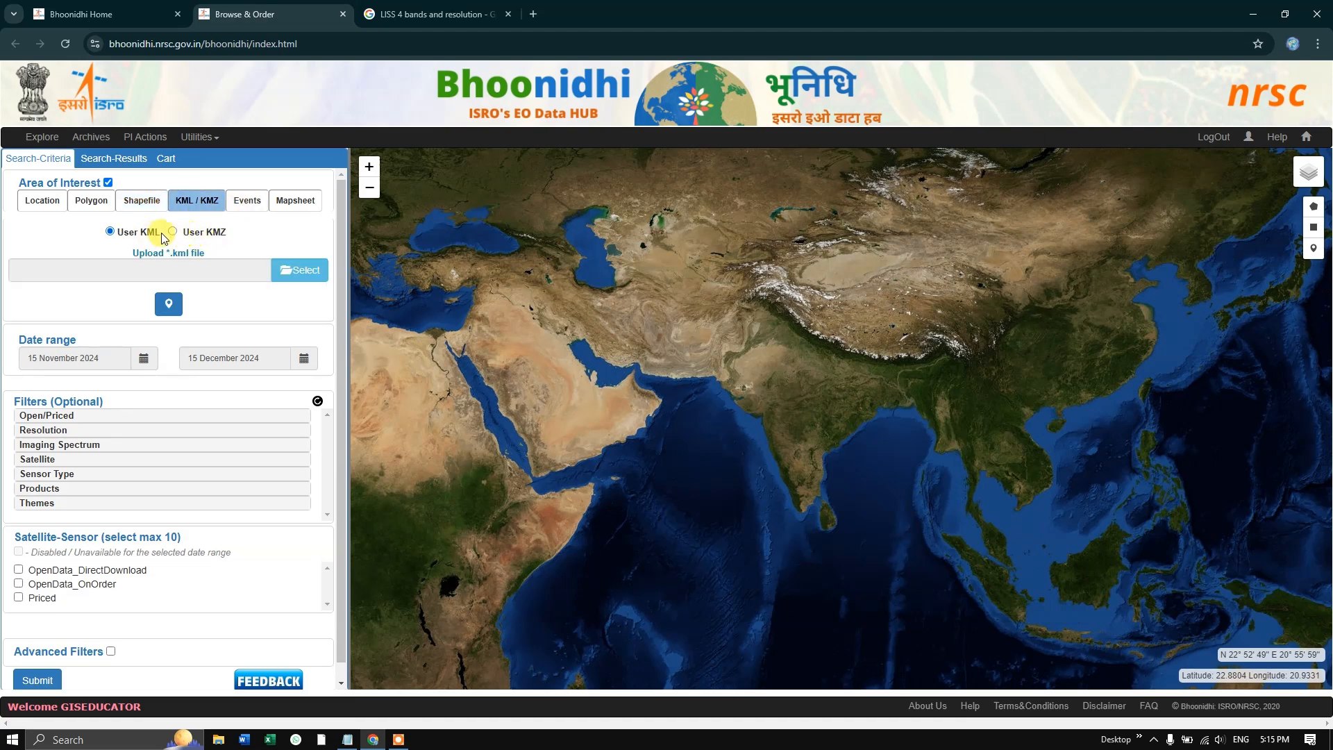
- Define the area of interest by location as Kolkata, West Bengal, India and plot it on the map
{"action": "left_click", "coordinate": [47, 202]}
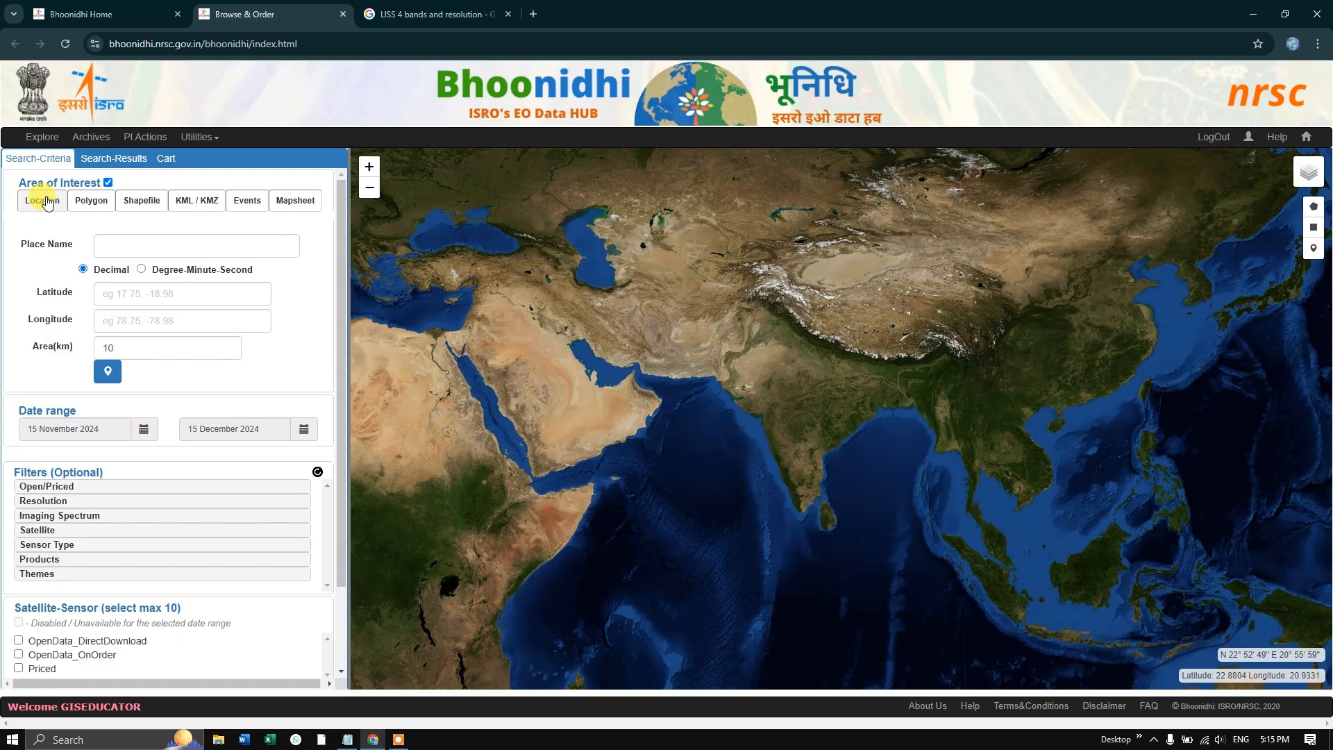
{"action": "left_click", "coordinate": [127, 243]}
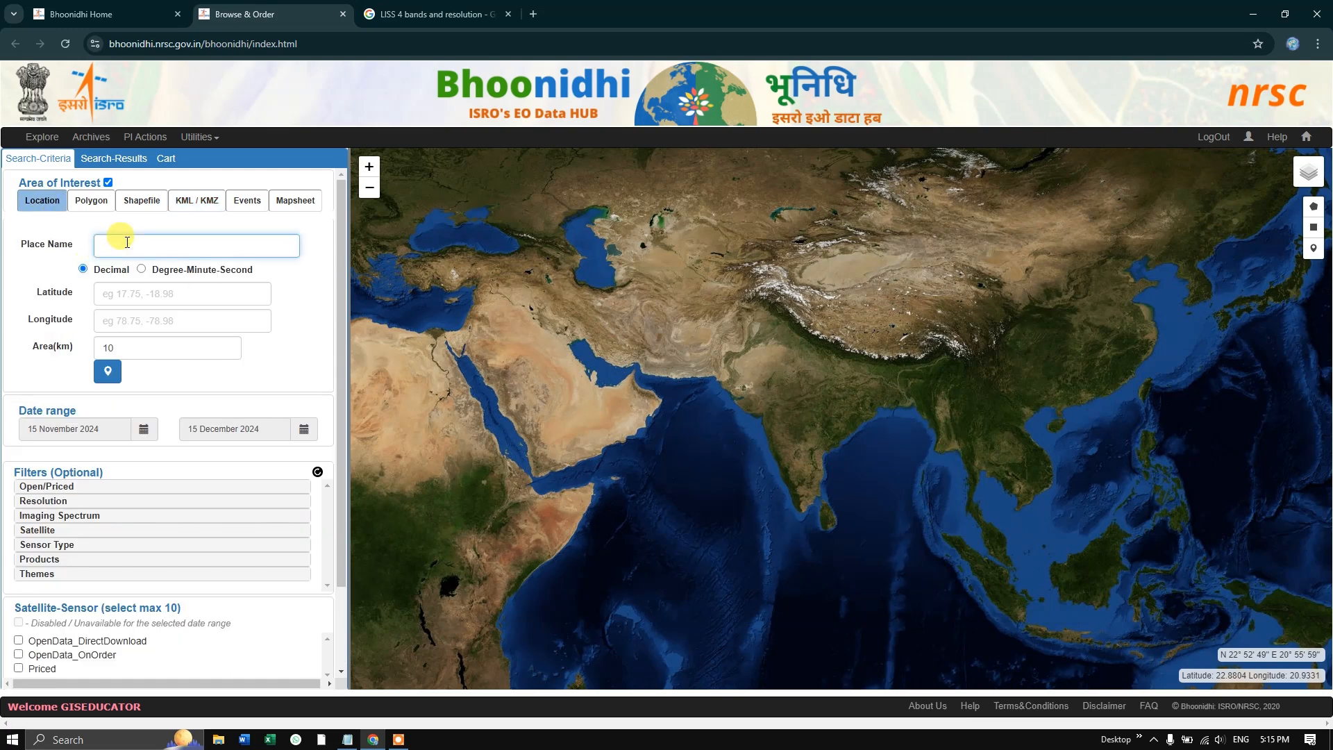
{"action": "type", "text": "kol"}
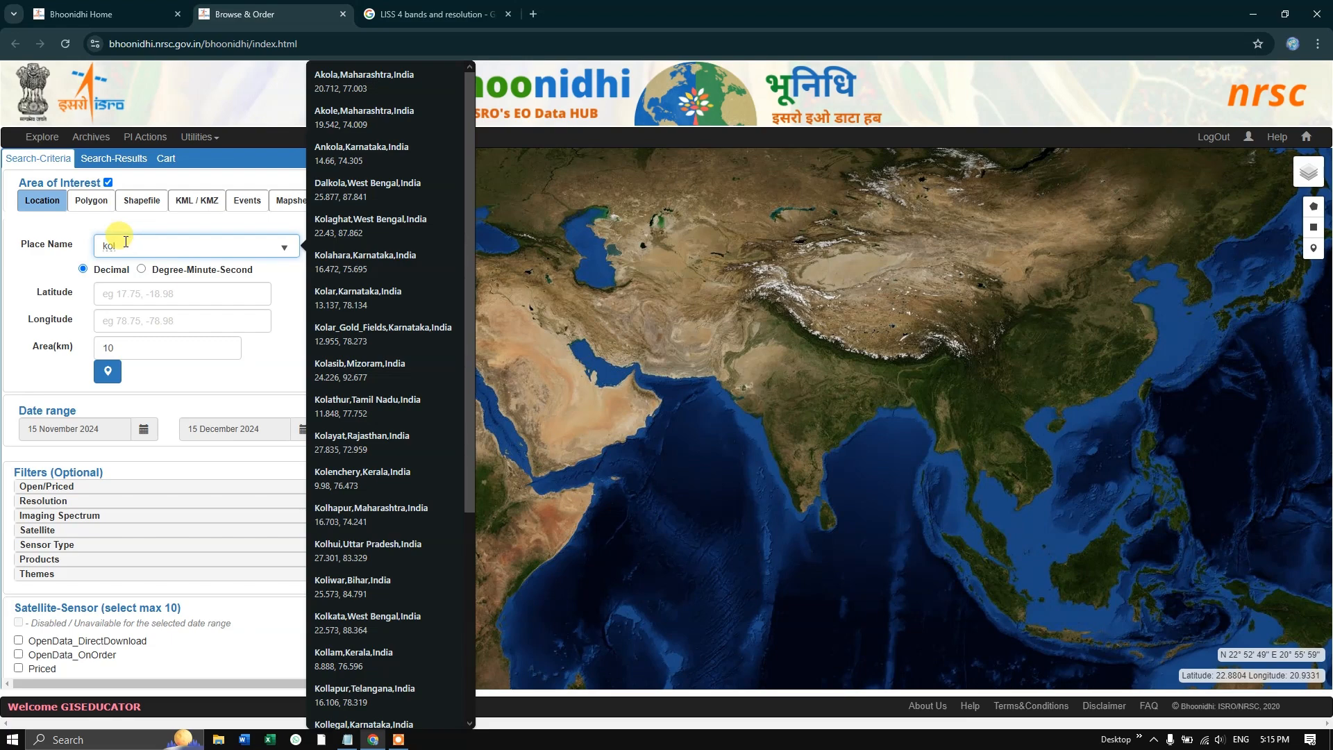
{"action": "type", "text": "kata"}
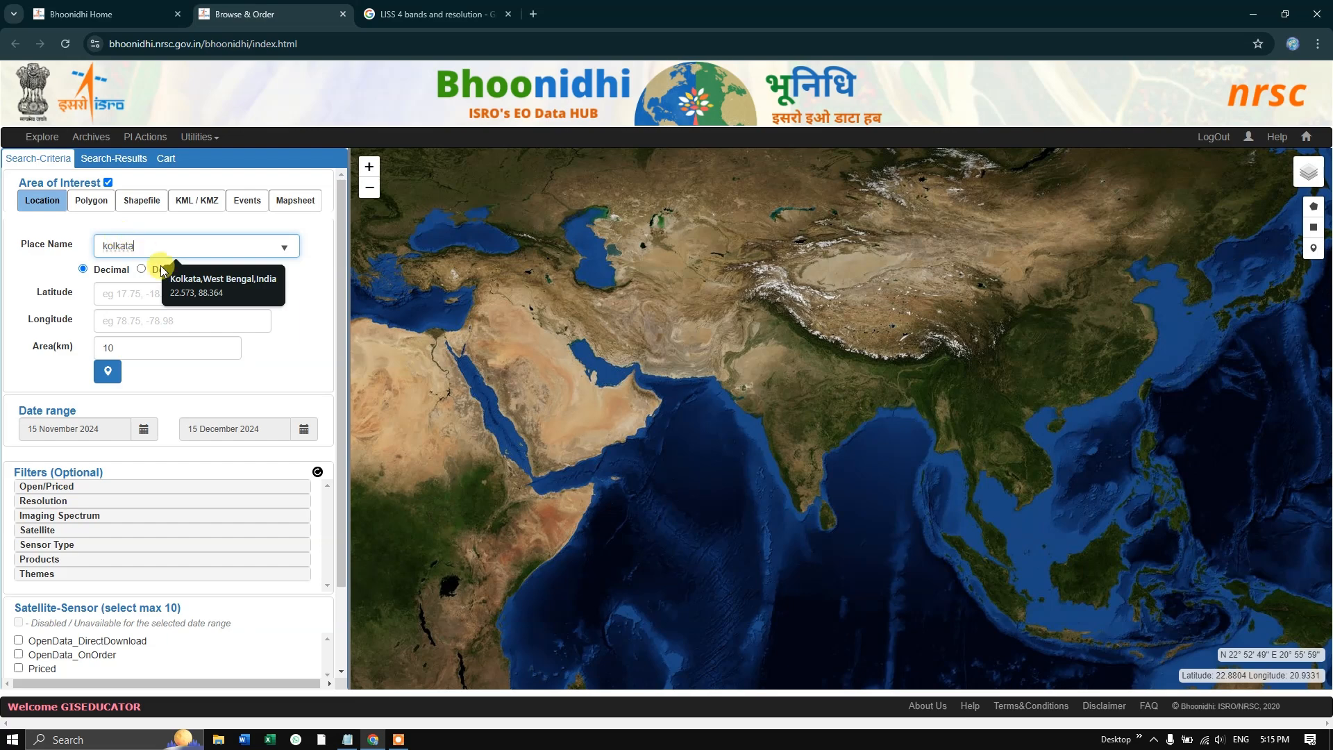
{"action": "left_click", "coordinate": [178, 281]}
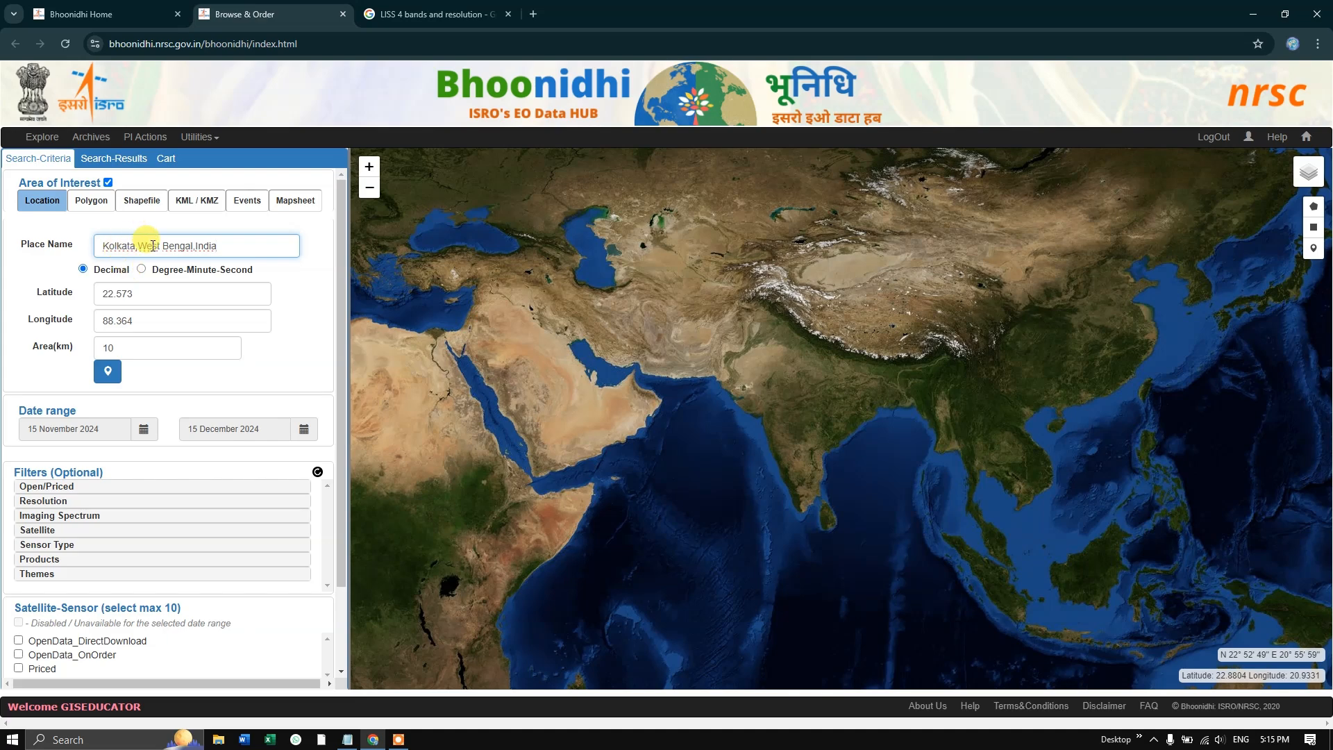
{"action": "left_click", "coordinate": [109, 372]}
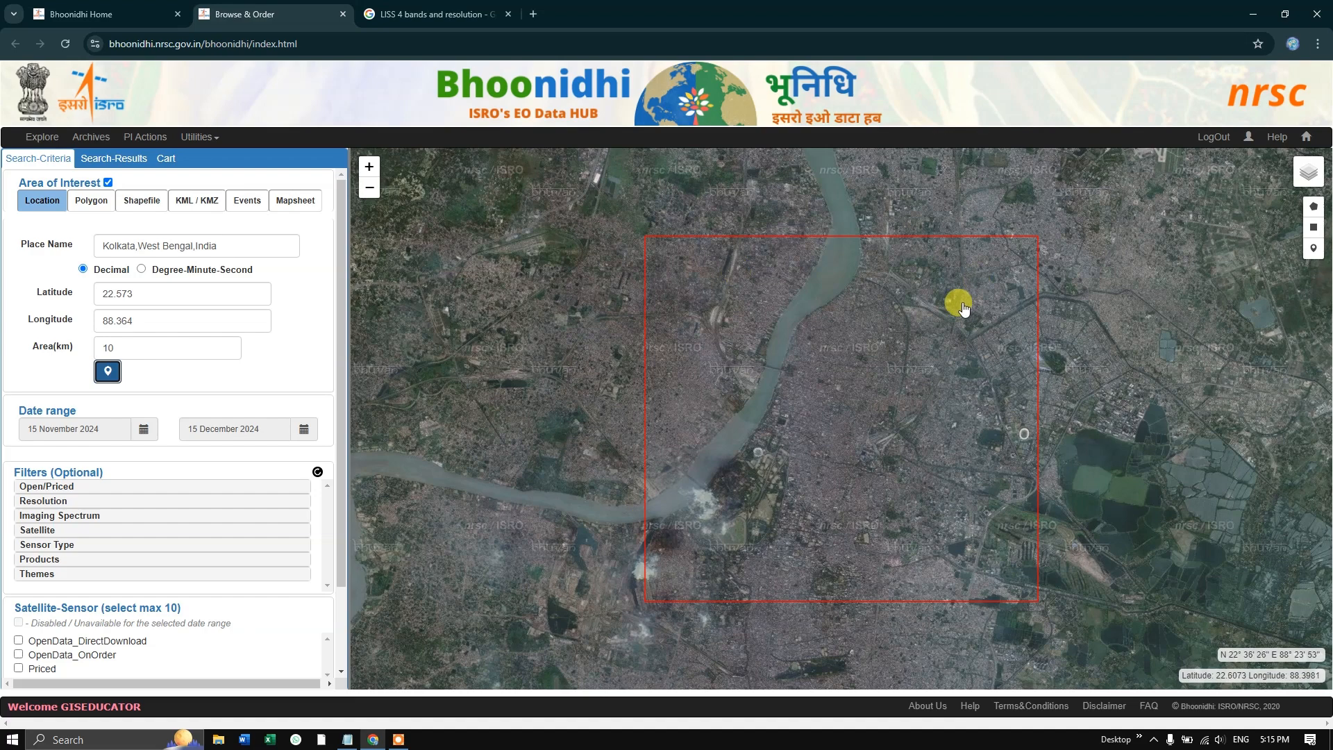
- Set the area of interest's size to 20 km and replot it around Kolkata, with the coordinate format left on decimal
{"action": "scroll", "coordinate": [845, 417], "scroll_direction": "down", "scroll_amount": 1}
{"action": "scroll", "coordinate": [845, 417], "scroll_direction": "down", "scroll_amount": 2}
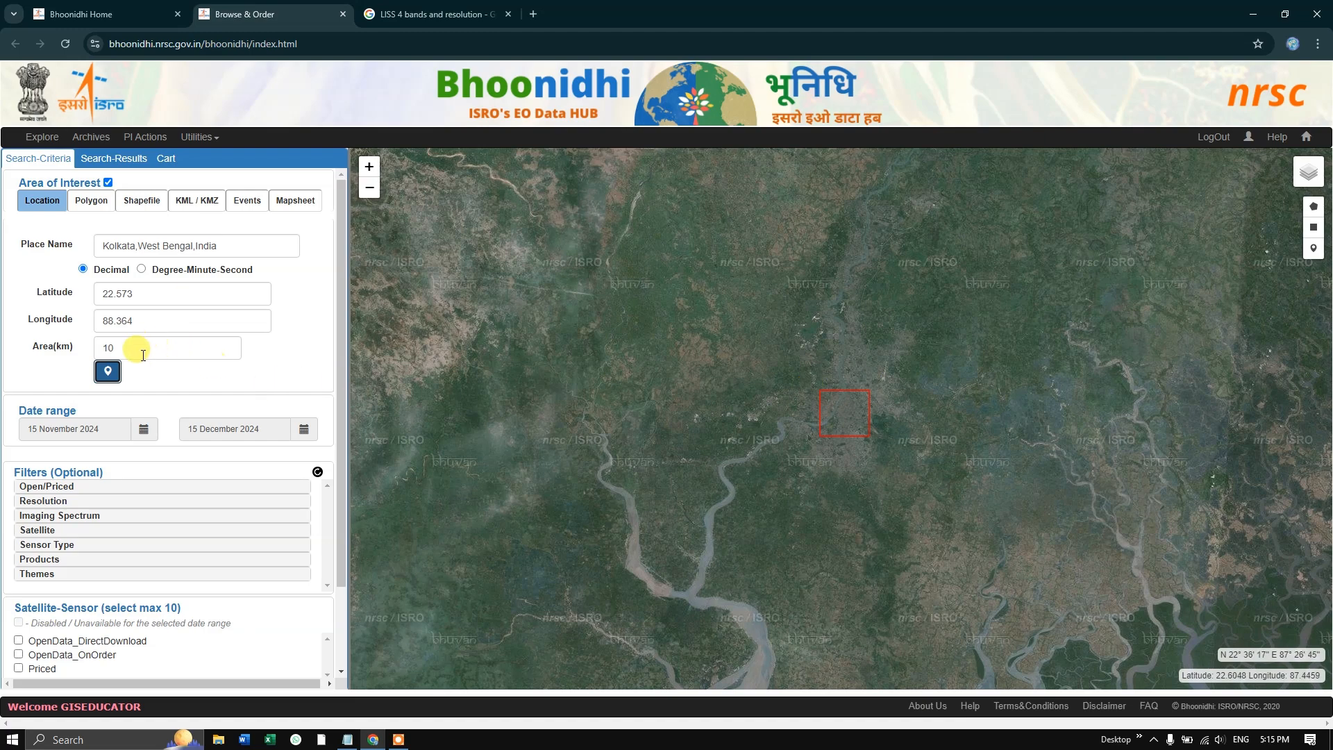
{"action": "double_click", "coordinate": [107, 348]}
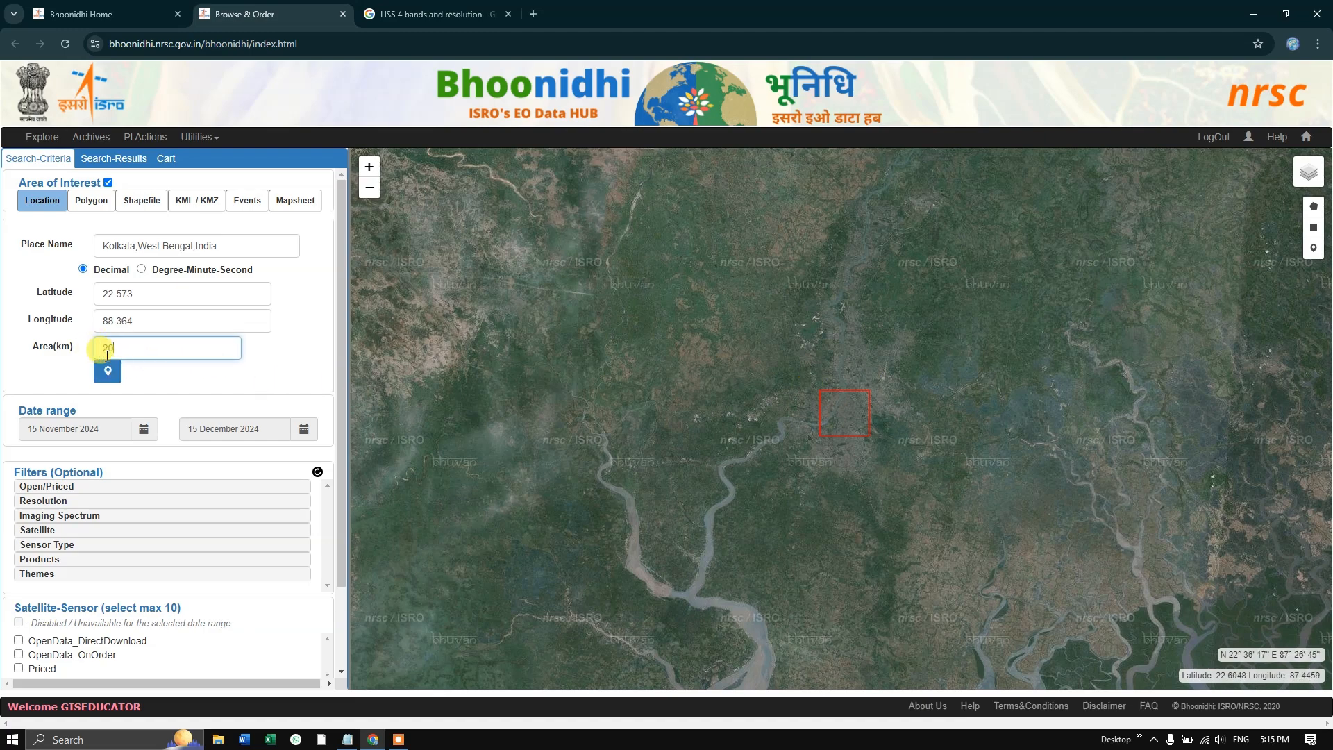
{"action": "type", "text": "20"}
{"action": "left_click", "coordinate": [108, 375]}
{"action": "left_click", "coordinate": [107, 374]}
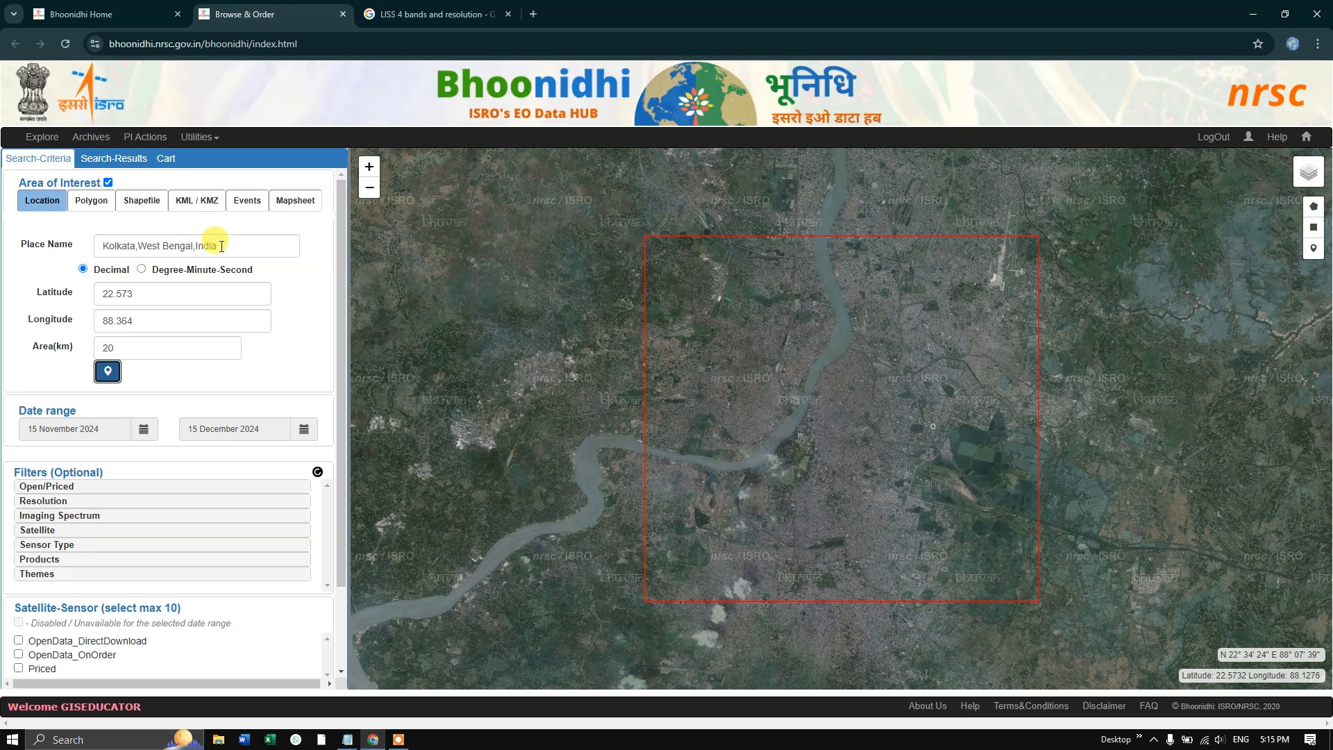
{"action": "left_click", "coordinate": [143, 271]}
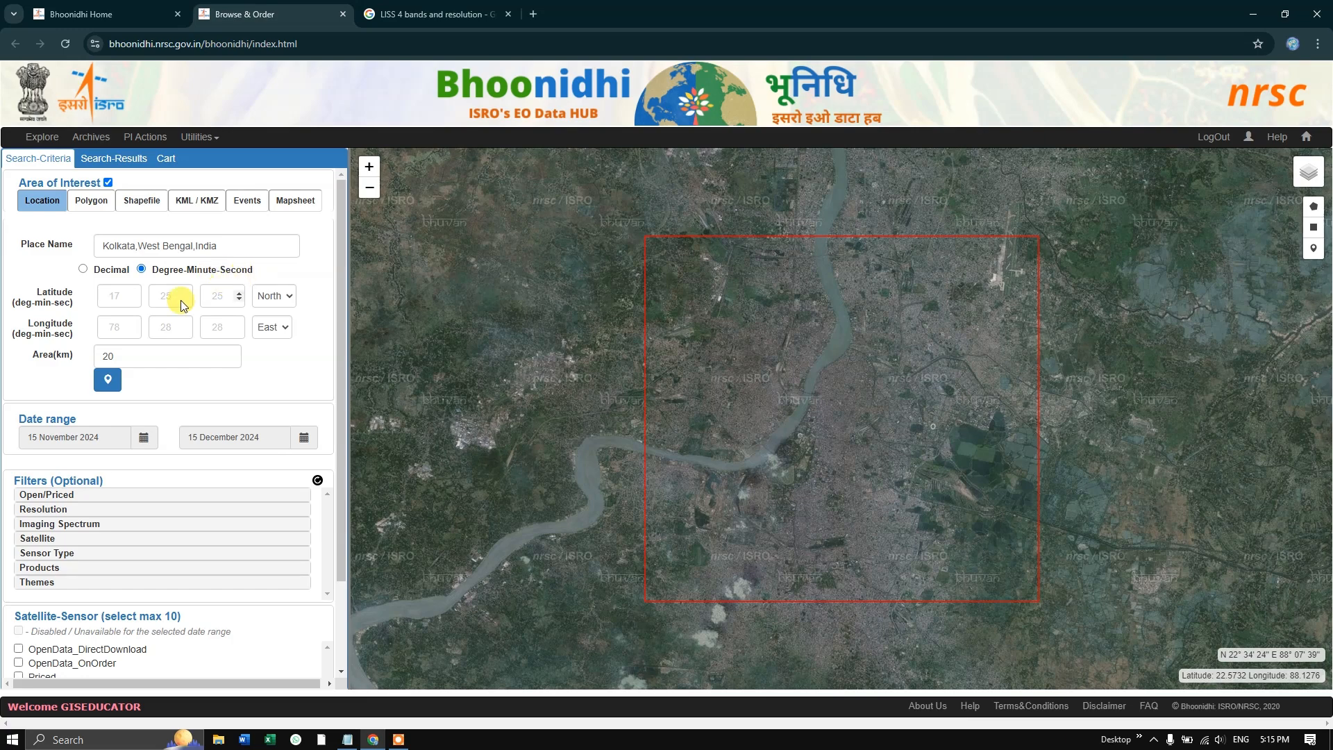
{"action": "left_click", "coordinate": [83, 269]}
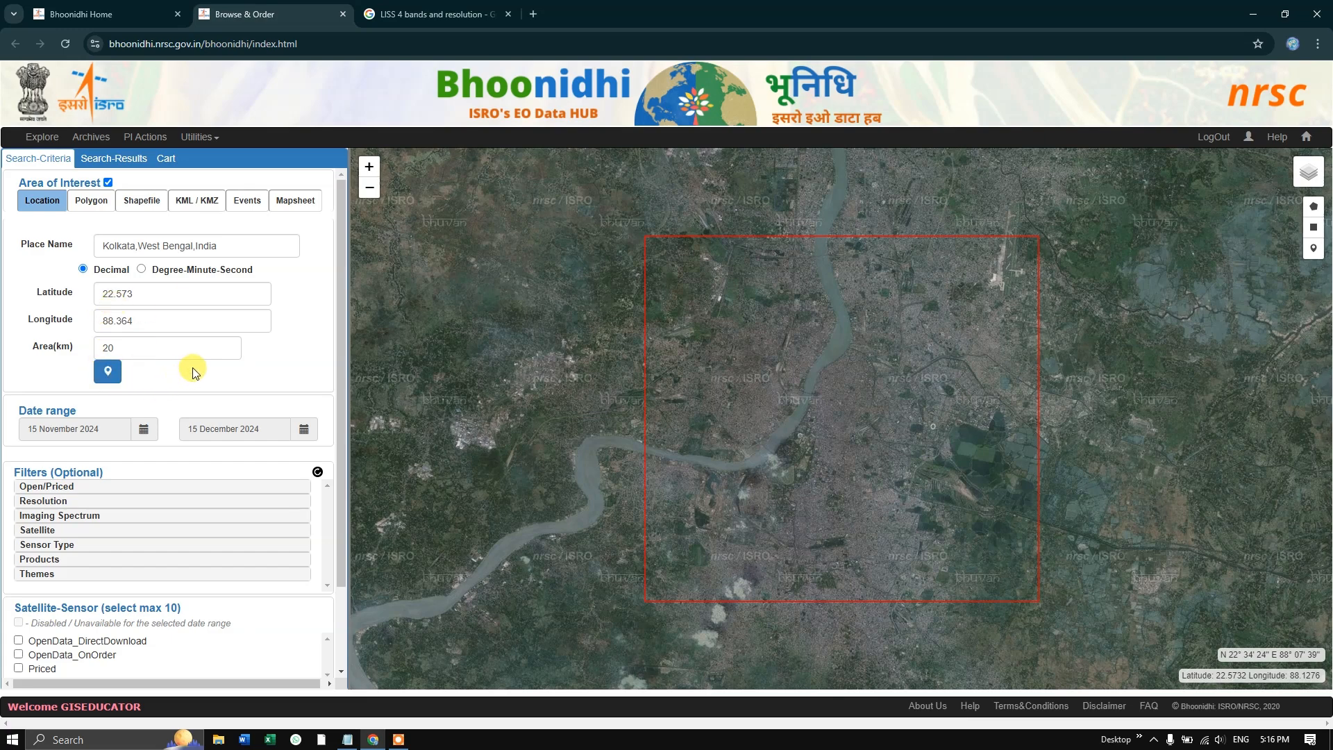
- Set the start of the date range to 01 January 2024
{"action": "scroll", "coordinate": [192, 372], "scroll_direction": "down", "scroll_amount": 1}
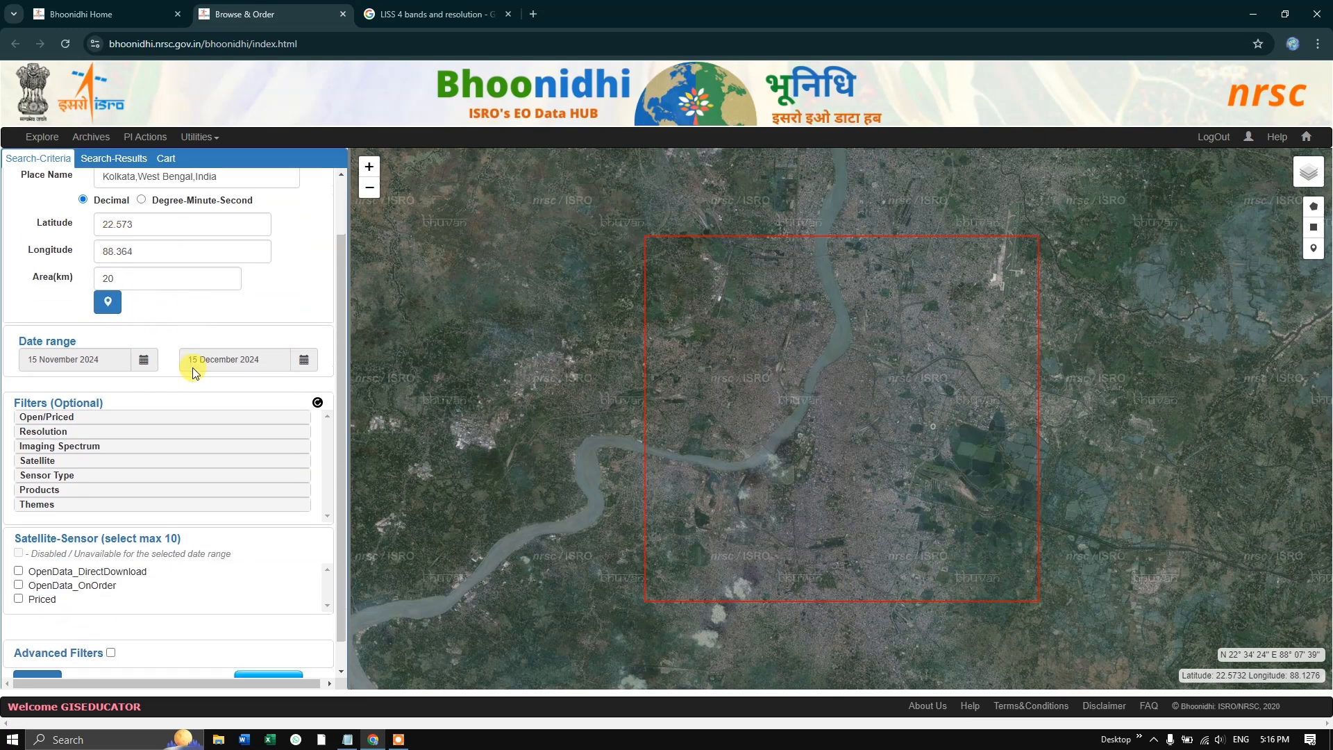
{"action": "left_click", "coordinate": [144, 361]}
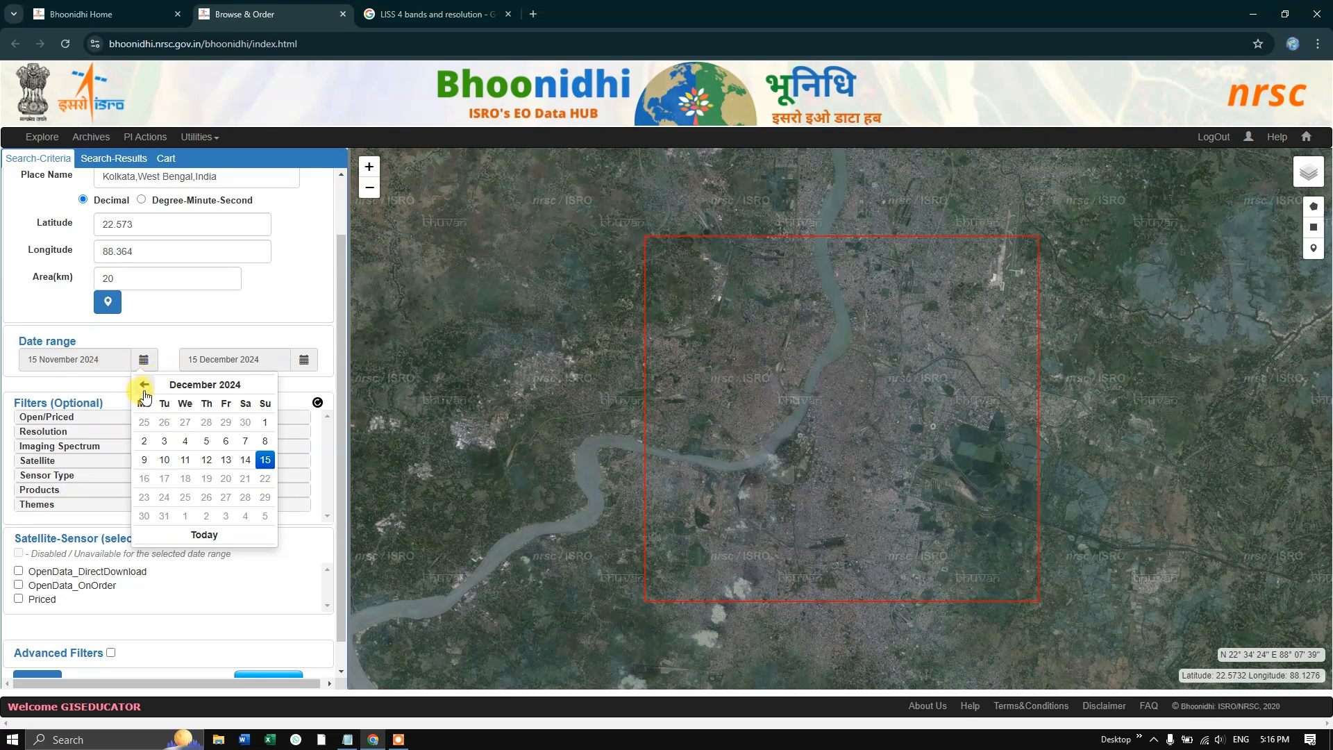
{"action": "left_click", "coordinate": [144, 385]}
{"action": "left_click", "coordinate": [179, 384]}
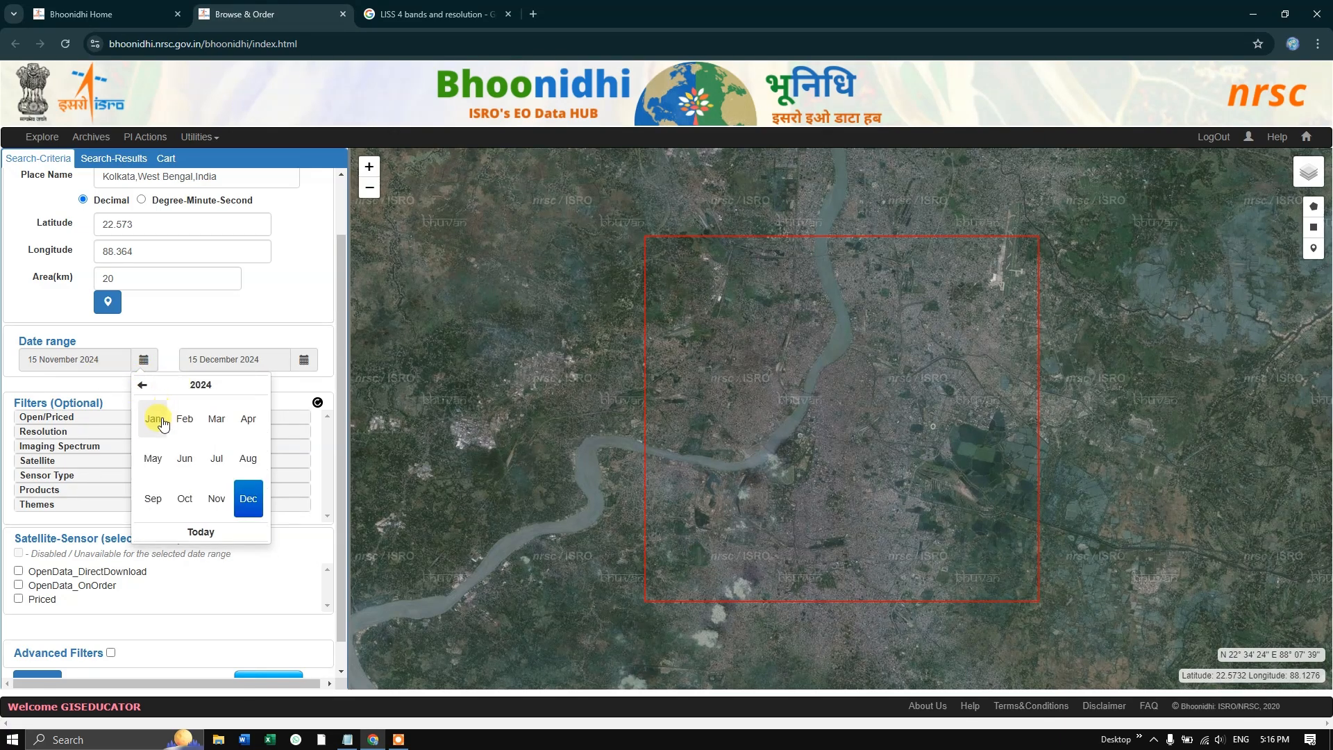
{"action": "left_click", "coordinate": [144, 386]}
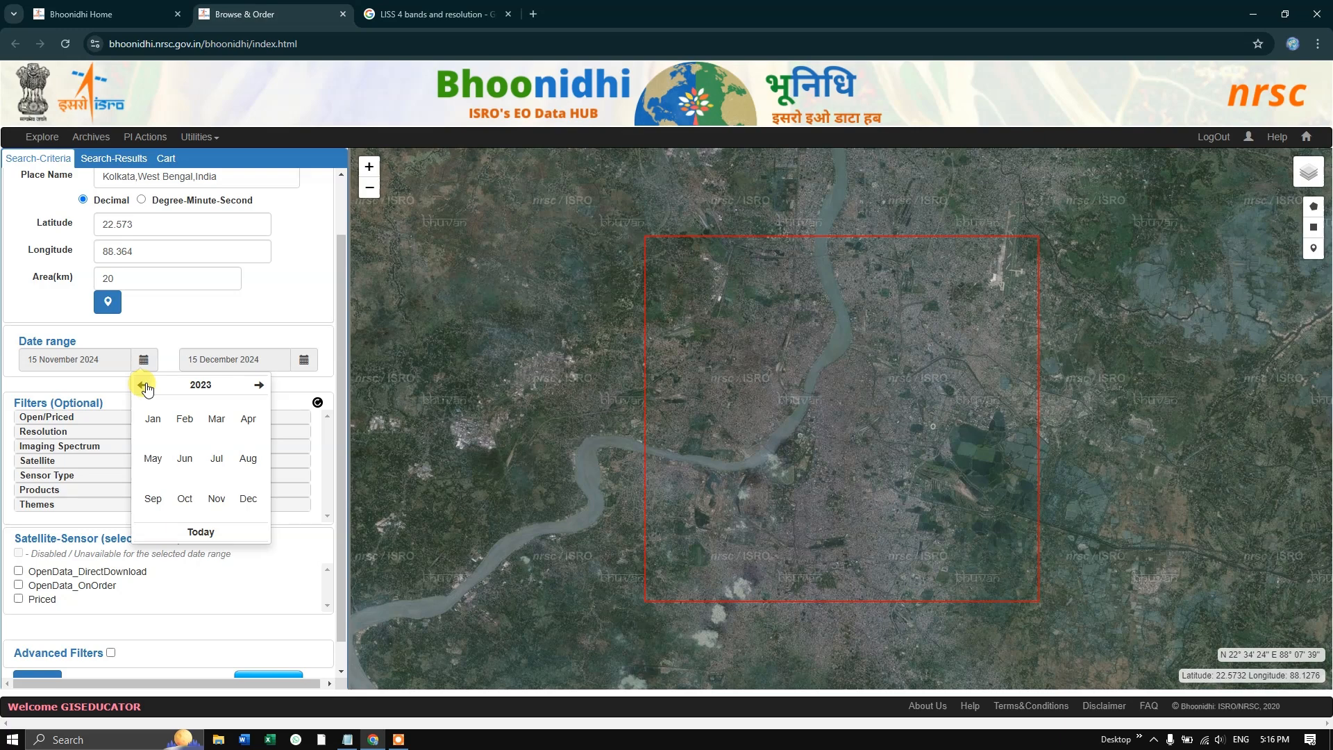
{"action": "left_click", "coordinate": [257, 385]}
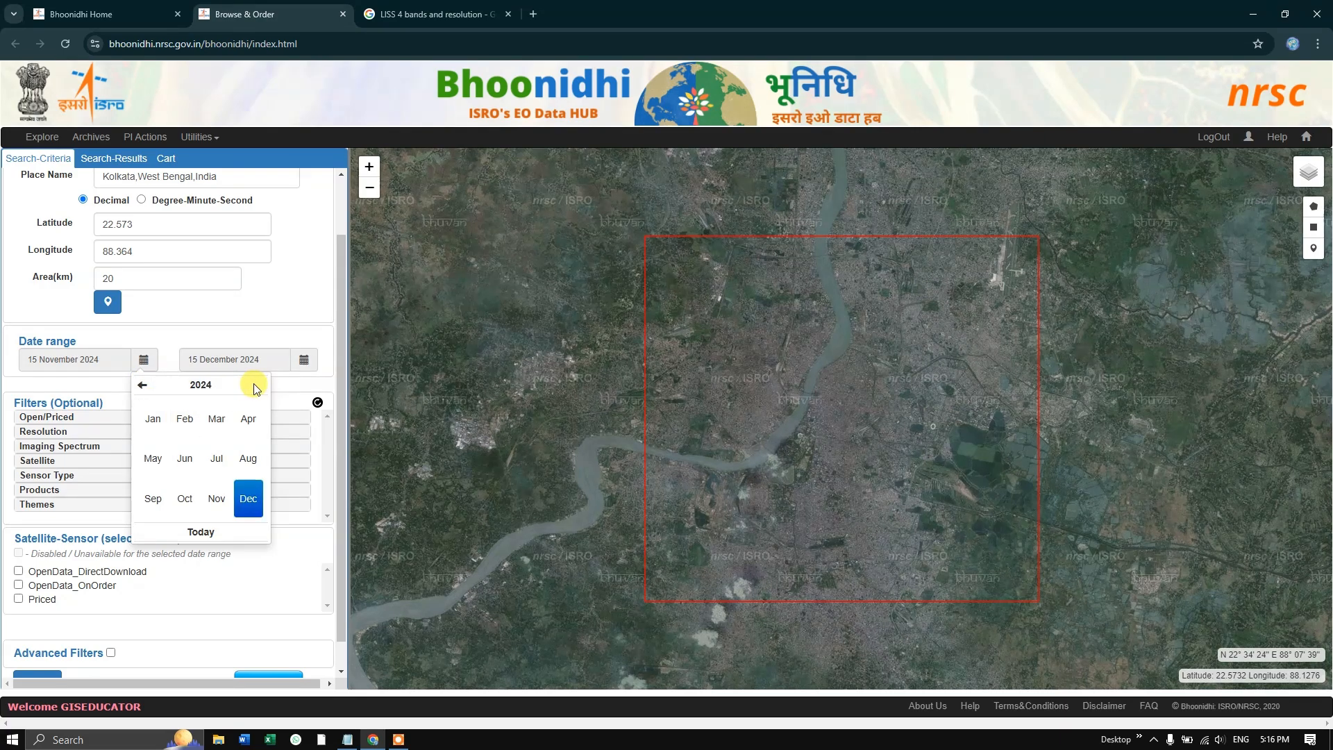
{"action": "left_click", "coordinate": [153, 419]}
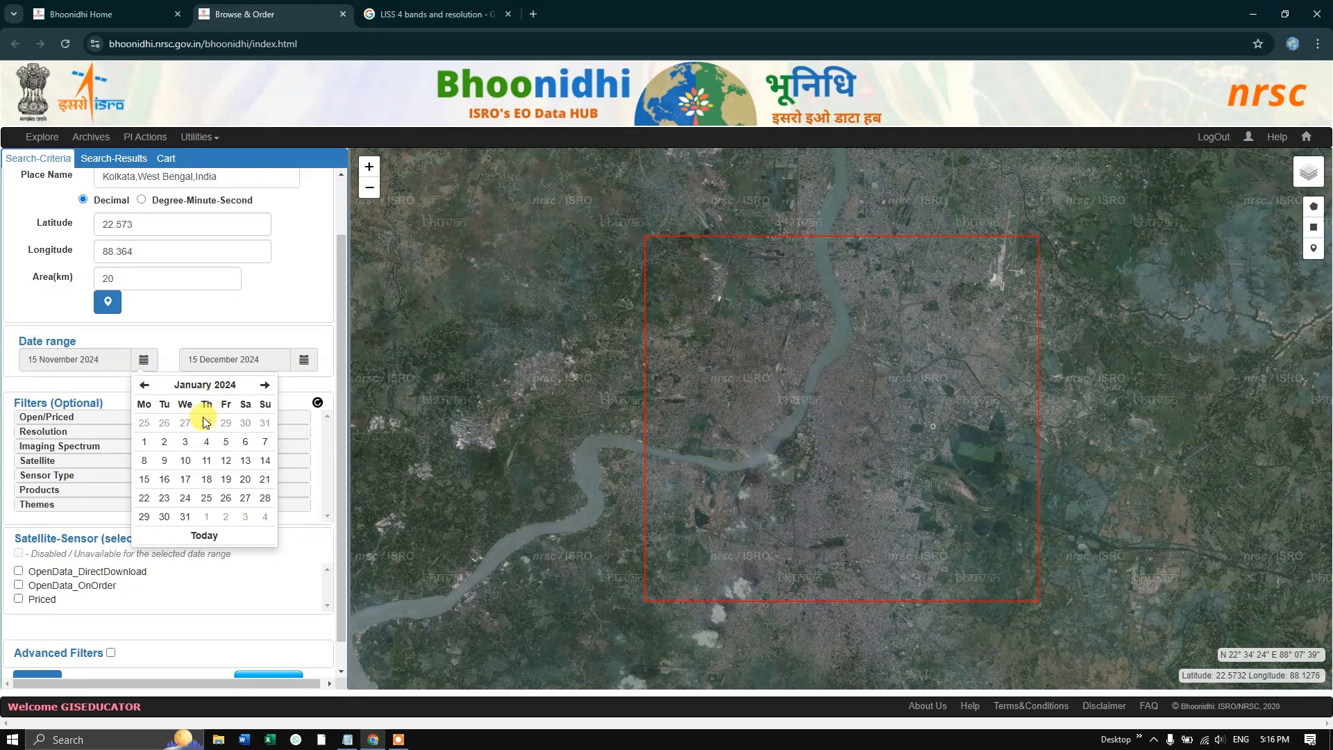
{"action": "left_click", "coordinate": [144, 441]}
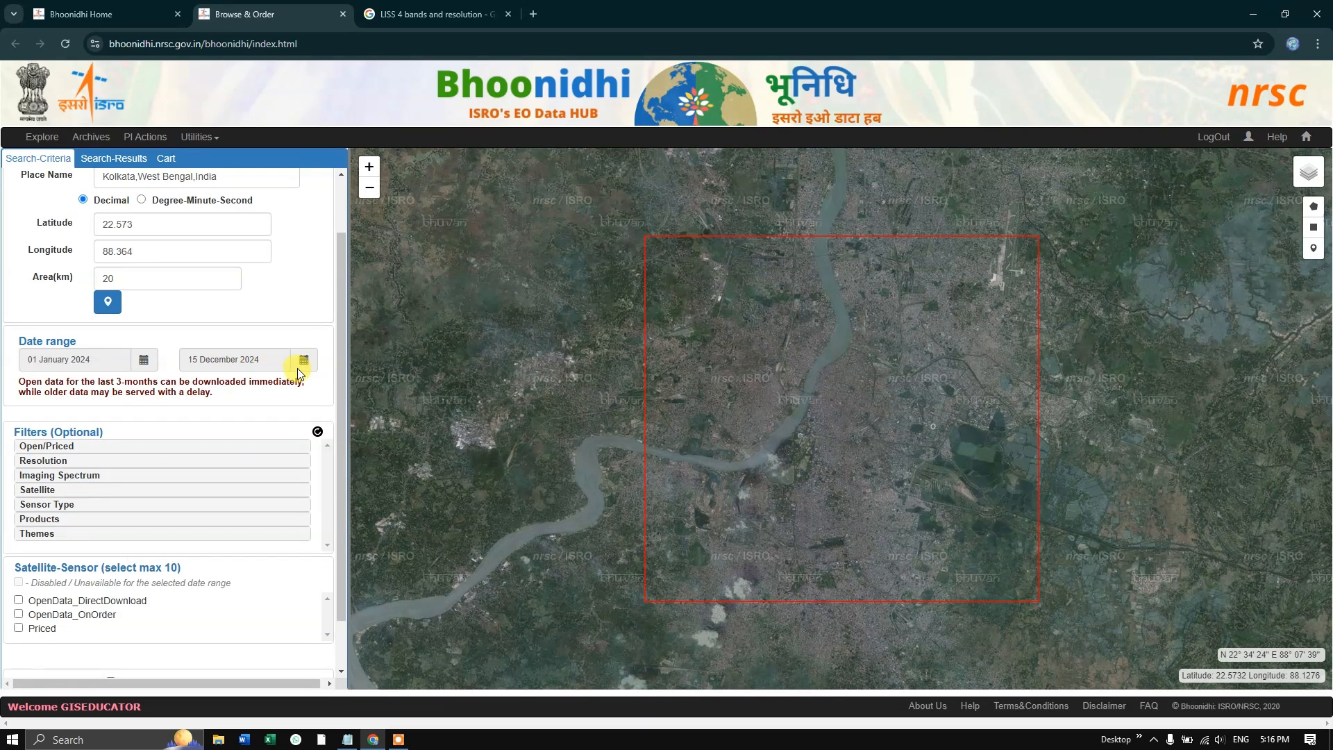
- Filter the search to Open_Data with a resolution of 5m - 25m (Medium)
{"action": "scroll", "coordinate": [229, 389], "scroll_direction": "down", "scroll_amount": 2}
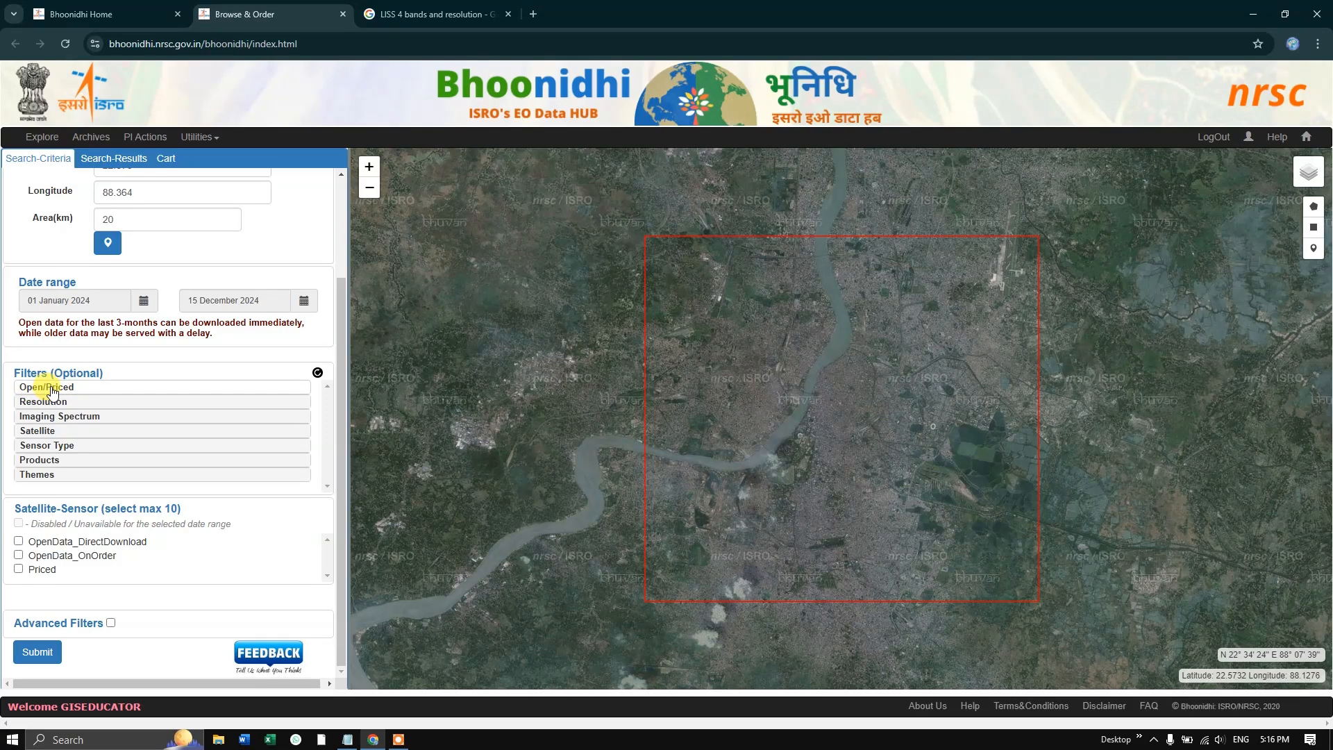
{"action": "left_click", "coordinate": [48, 390]}
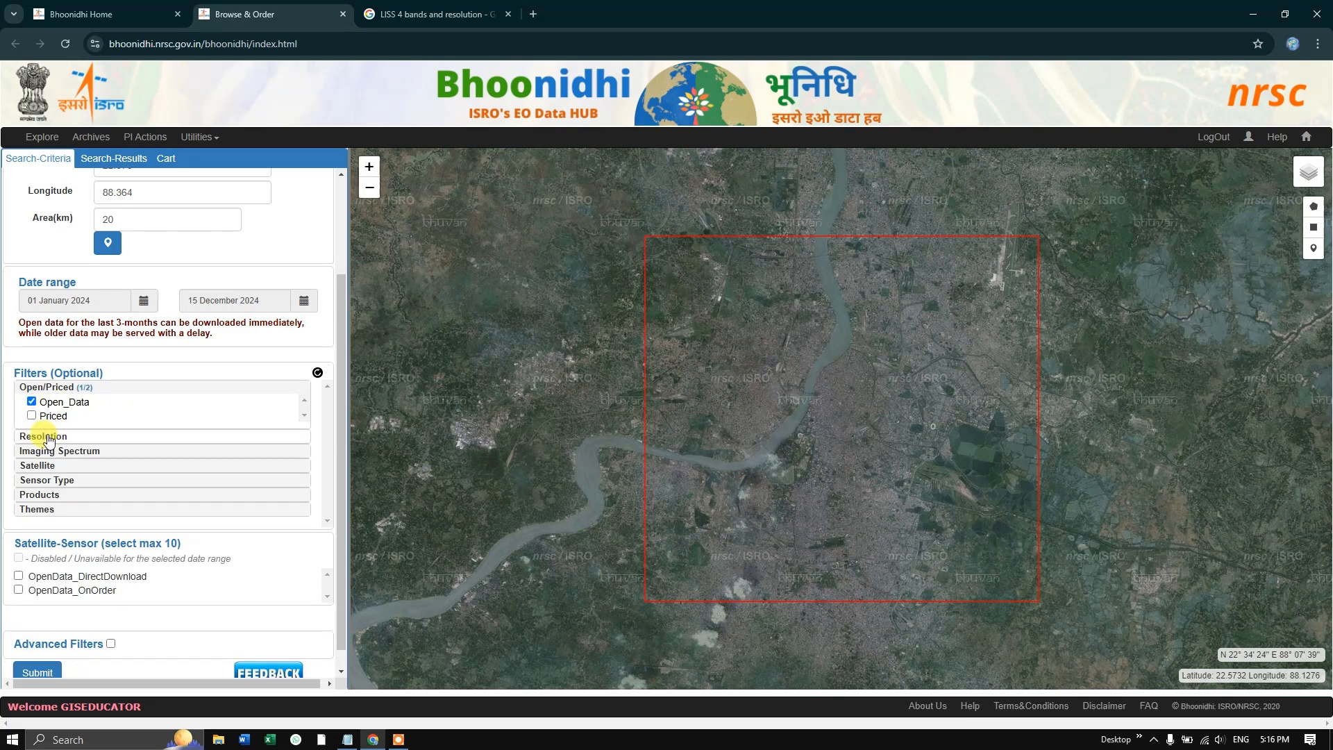
{"action": "left_click", "coordinate": [48, 436]}
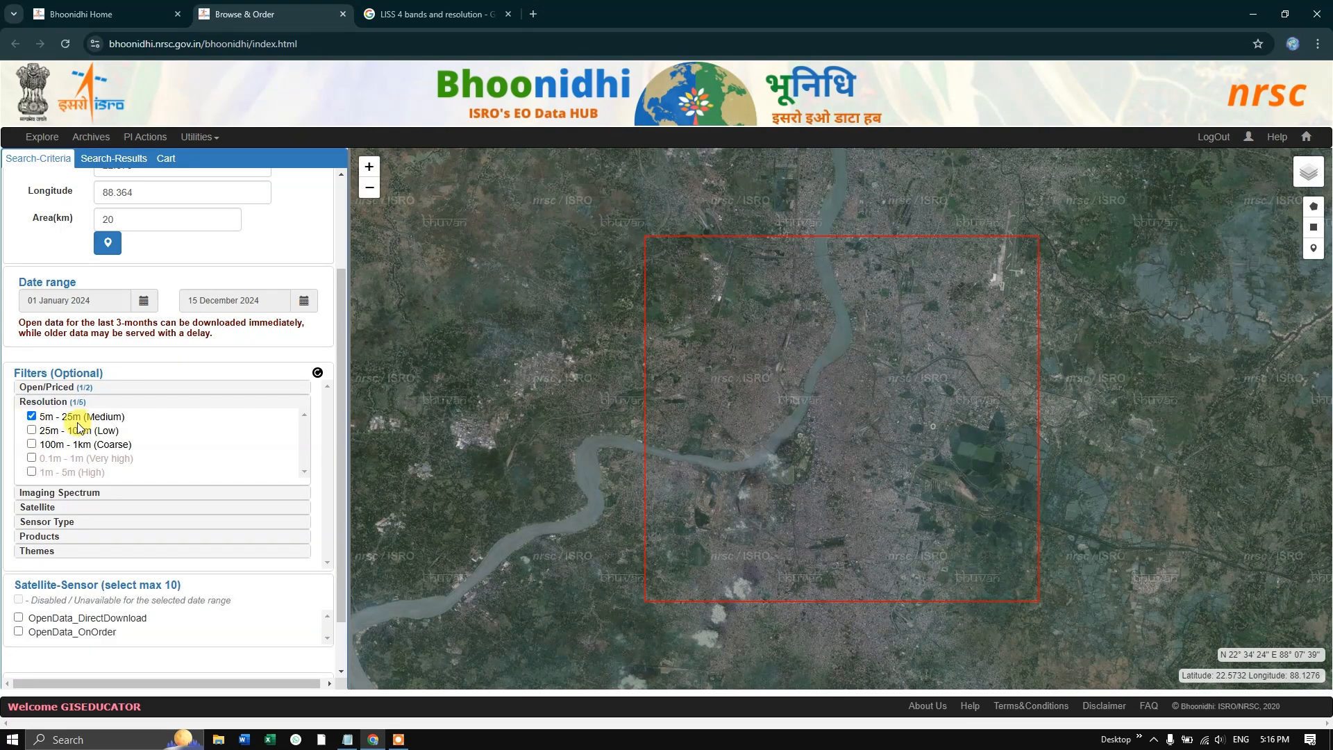
- Filter the search to the Optical imaging spectrum and the ResourceSat-2 satellite
{"action": "scroll", "coordinate": [90, 455], "scroll_direction": "down", "scroll_amount": 1}
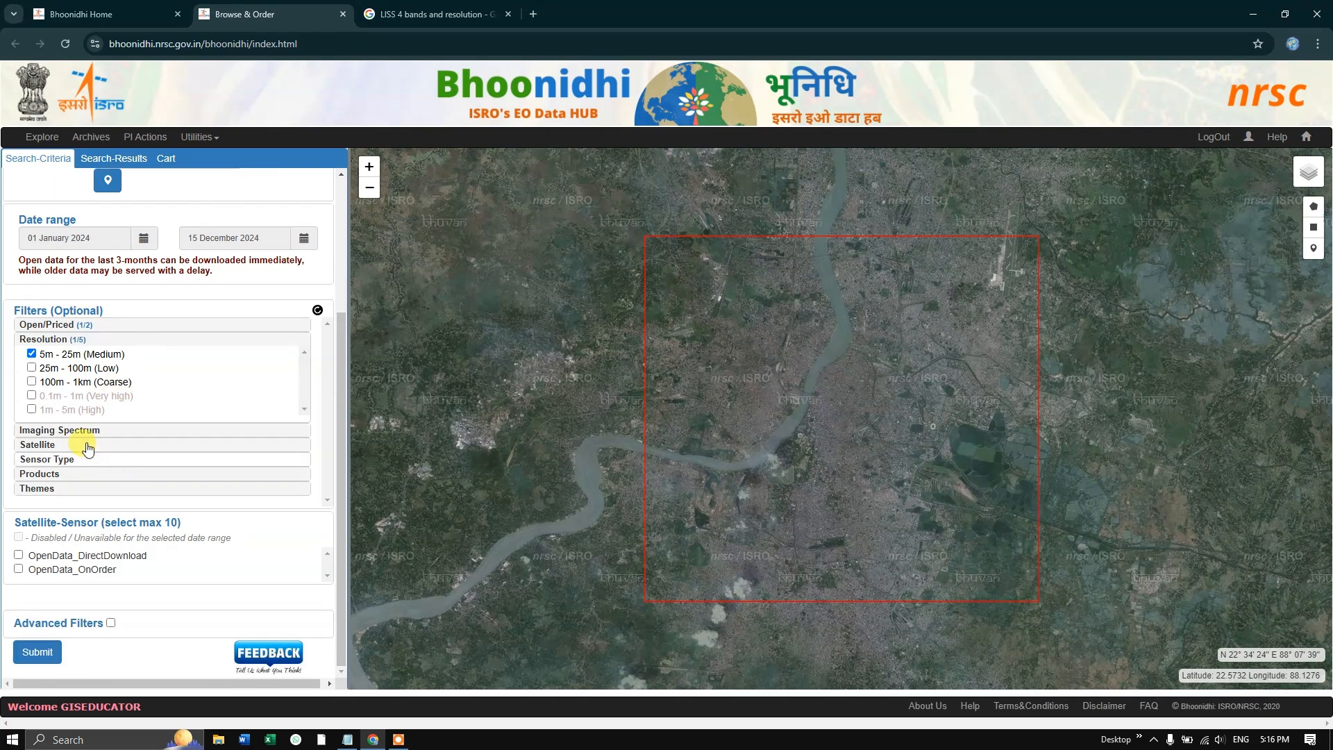
{"action": "left_click", "coordinate": [66, 430]}
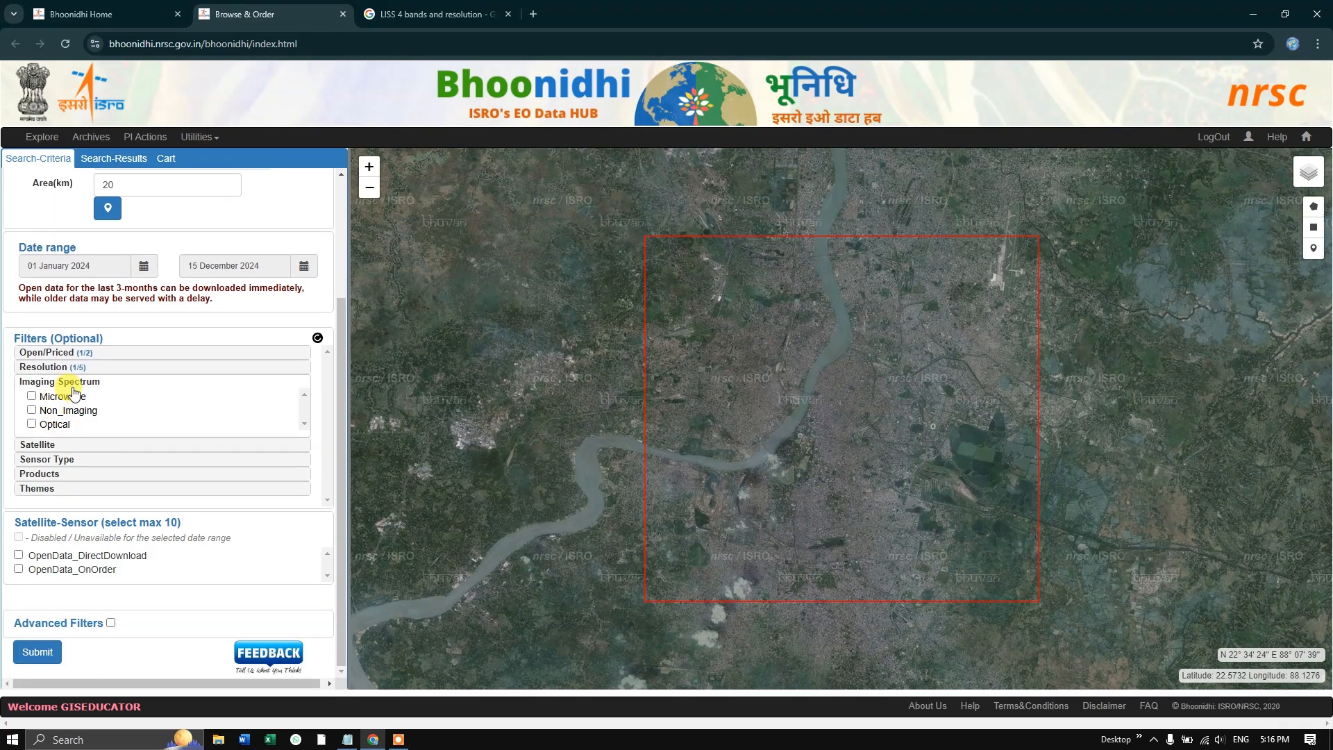
{"action": "left_click", "coordinate": [32, 424]}
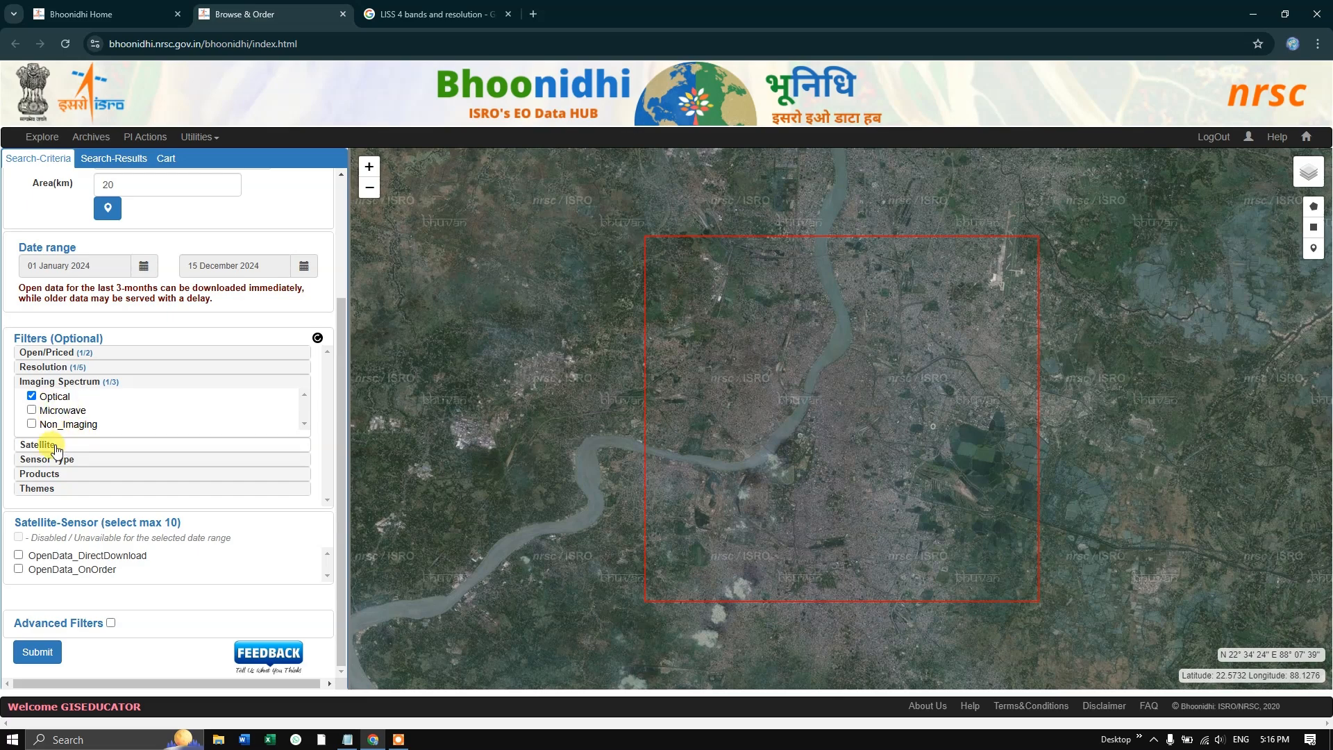
{"action": "left_click", "coordinate": [53, 444]}
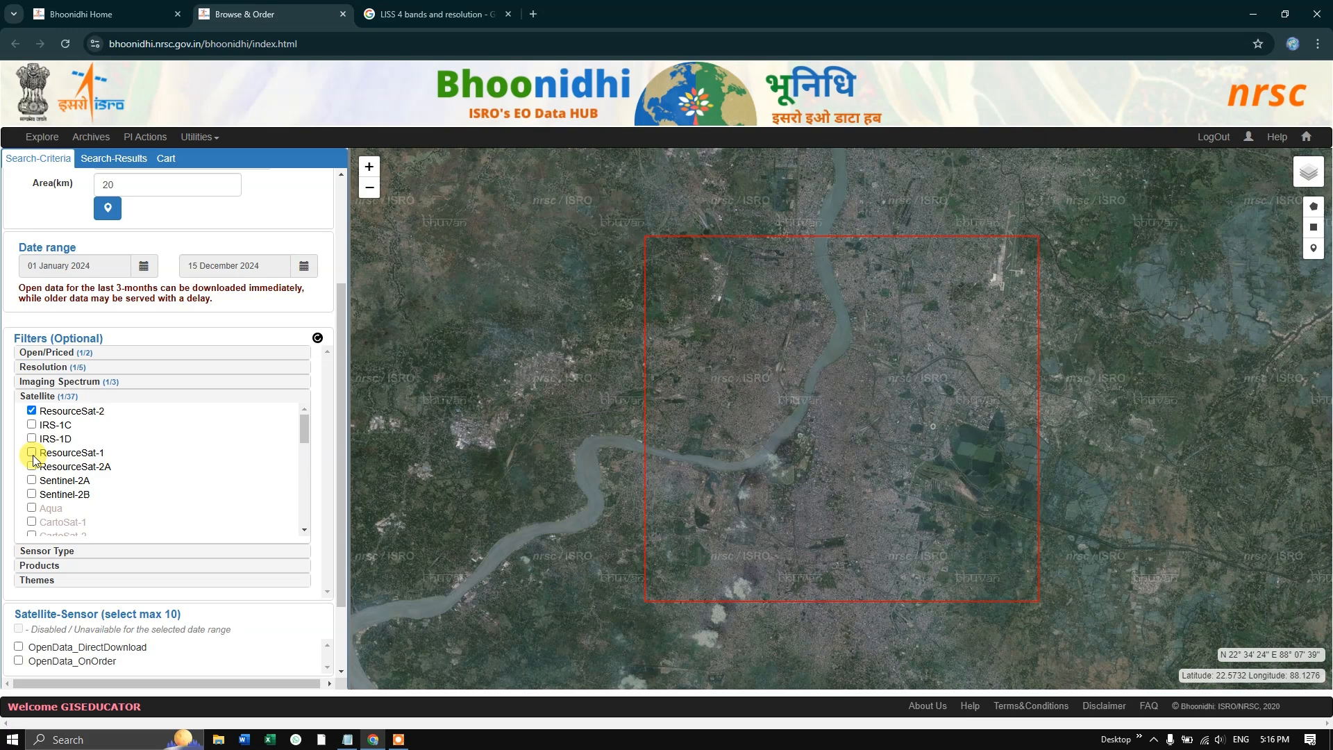
- Limit the sensor type filter to LISS4
{"action": "scroll", "coordinate": [110, 467], "scroll_direction": "down", "scroll_amount": 3}
{"action": "scroll", "coordinate": [129, 542], "scroll_direction": "down", "scroll_amount": 2}
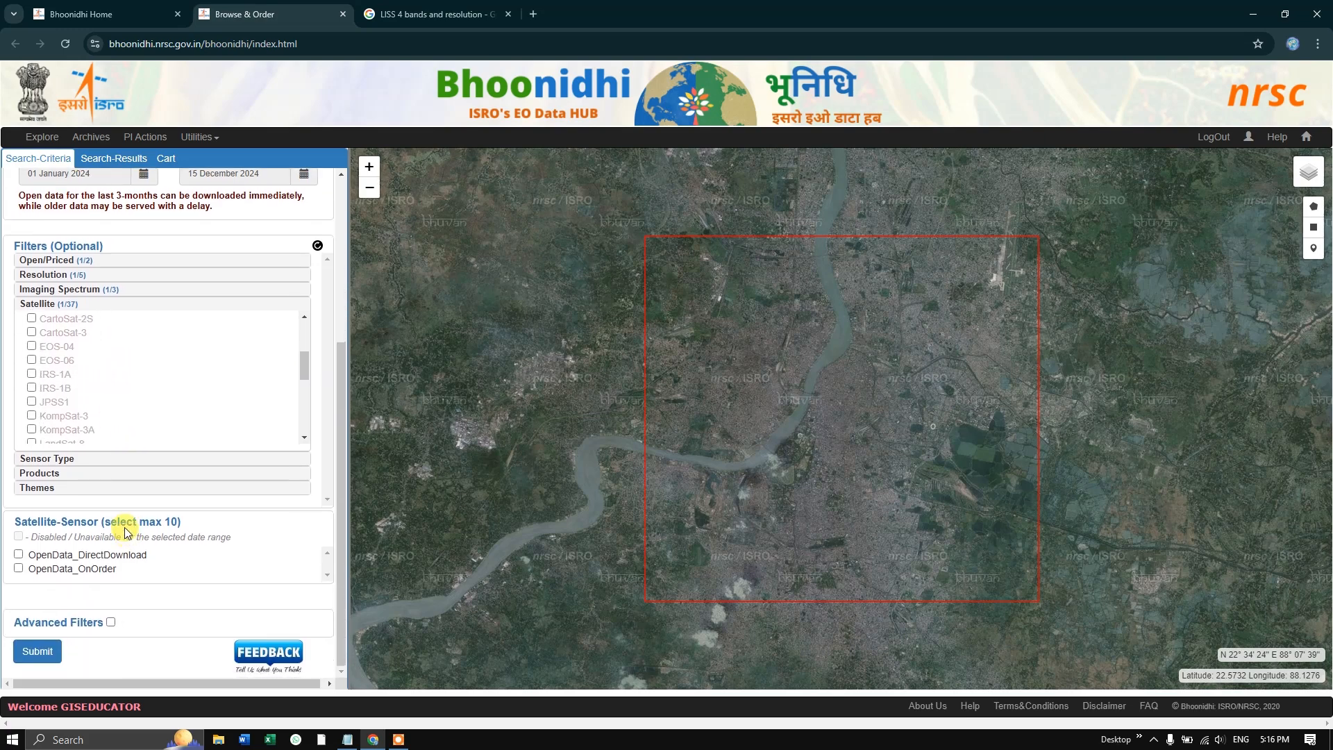
{"action": "left_click", "coordinate": [48, 459]}
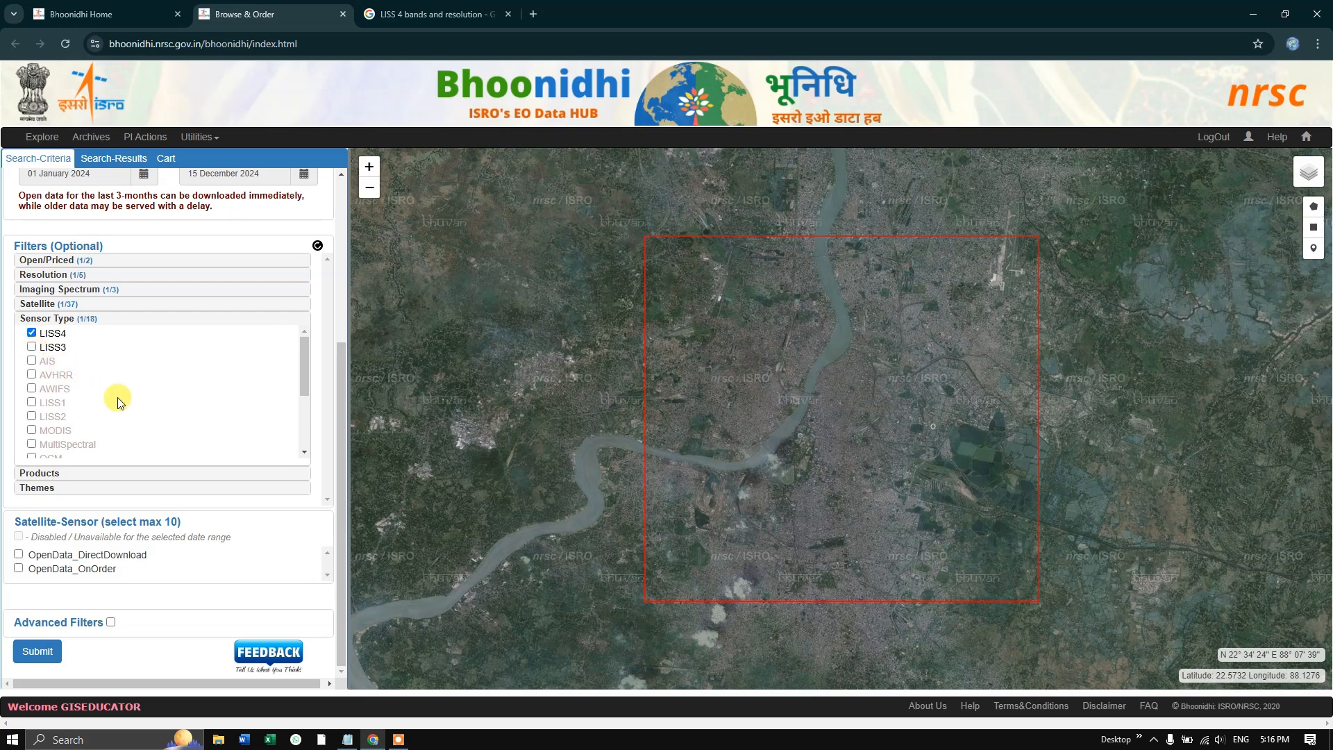
- Filter the products to Level-2_GeoreferencedTerrain and the themes to Land Use / Land Cover
{"action": "left_click", "coordinate": [39, 473]}
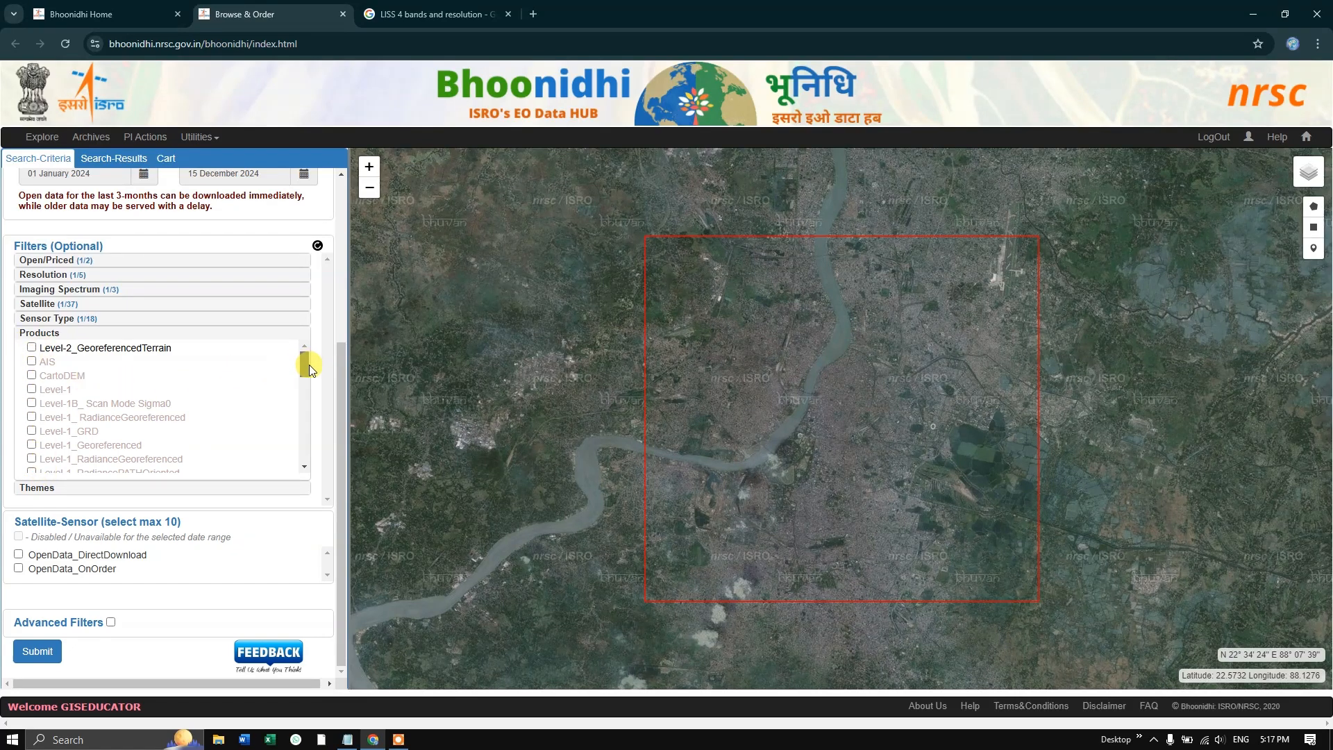
{"action": "left_click_drag", "start_coordinate": [306, 362], "coordinate": [208, 345]}
{"action": "left_click", "coordinate": [31, 347]}
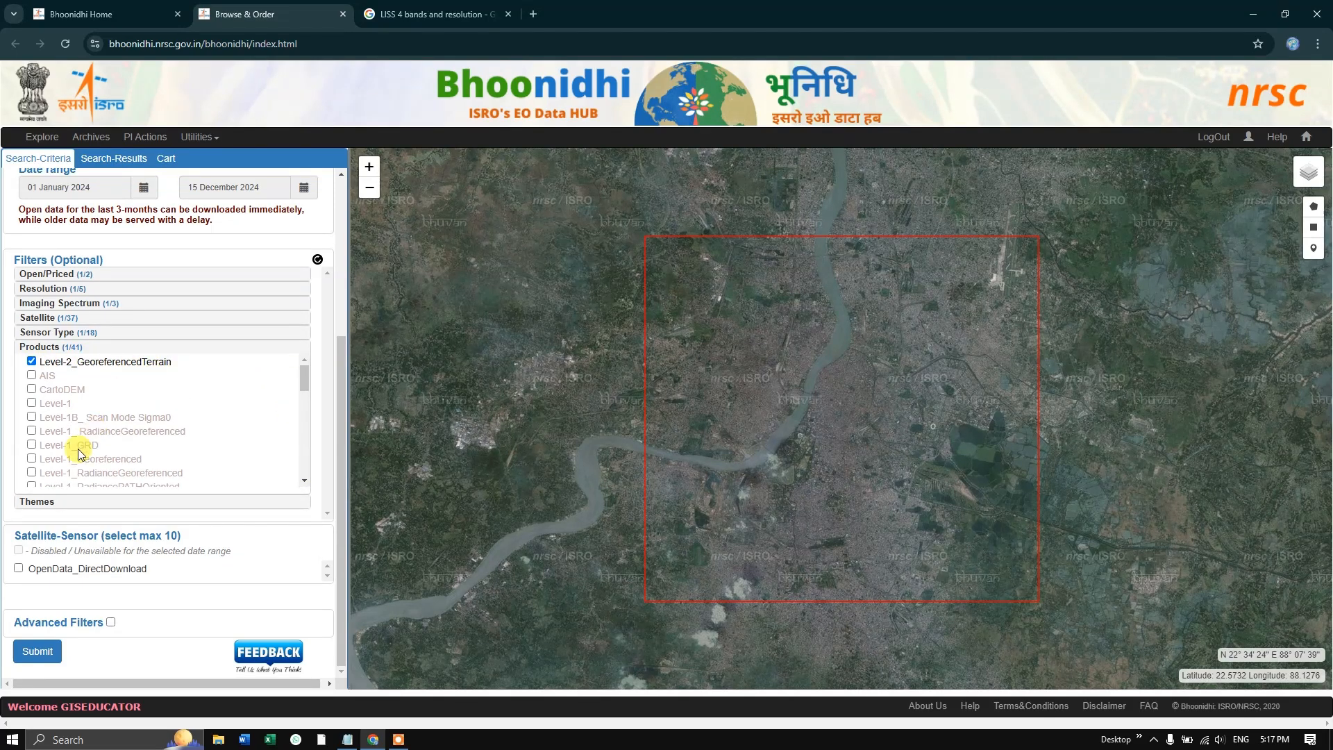
{"action": "left_click", "coordinate": [282, 502]}
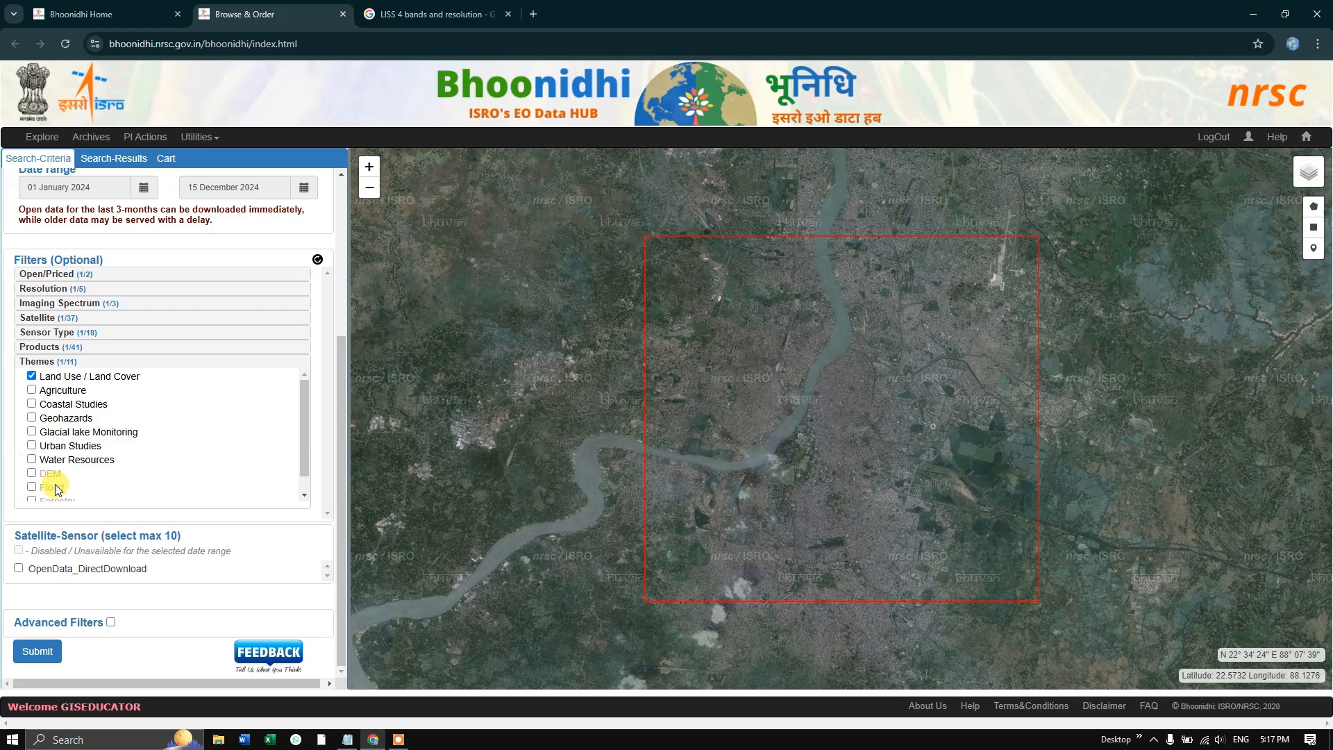
- Select ResourceSat-2_LISS4(MX70)_L2 under OpenData_DirectDownload as the satellite-sensor and submit the search
{"action": "left_click", "coordinate": [18, 570]}
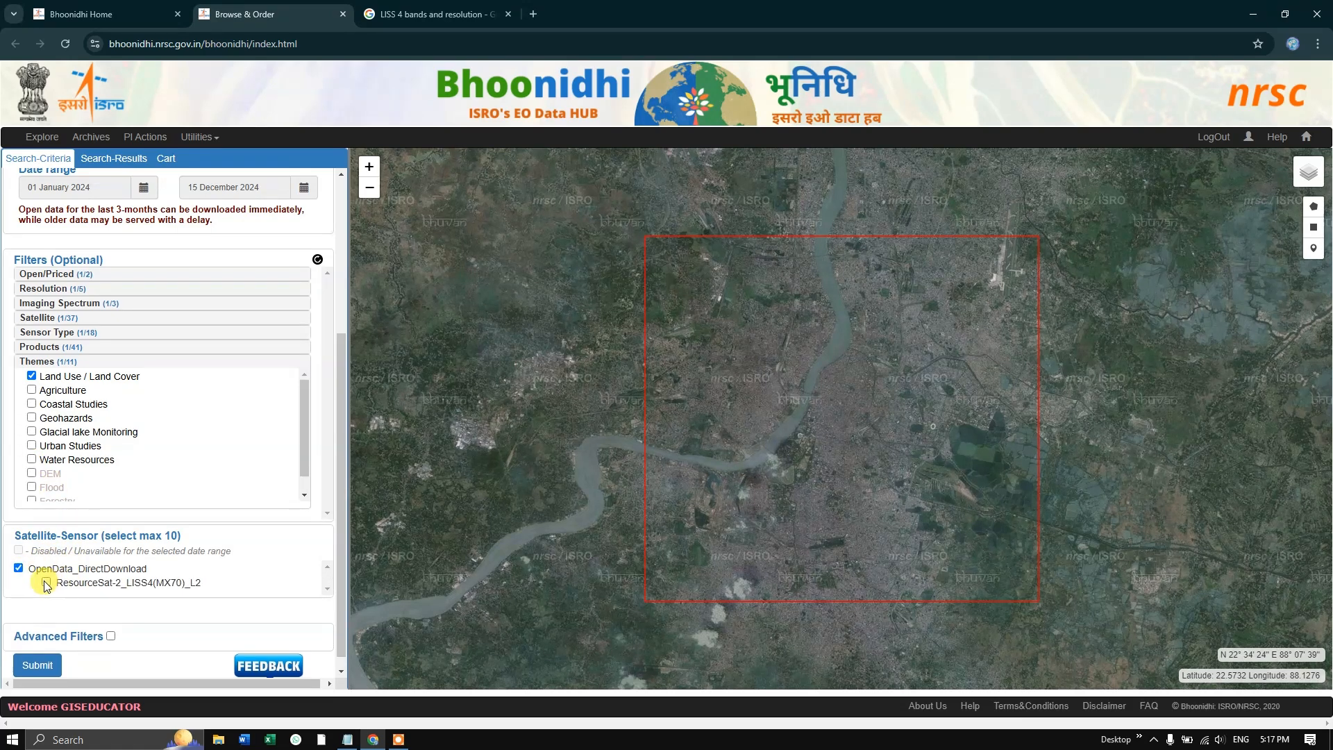
{"action": "scroll", "coordinate": [139, 576], "scroll_direction": "down", "scroll_amount": 1}
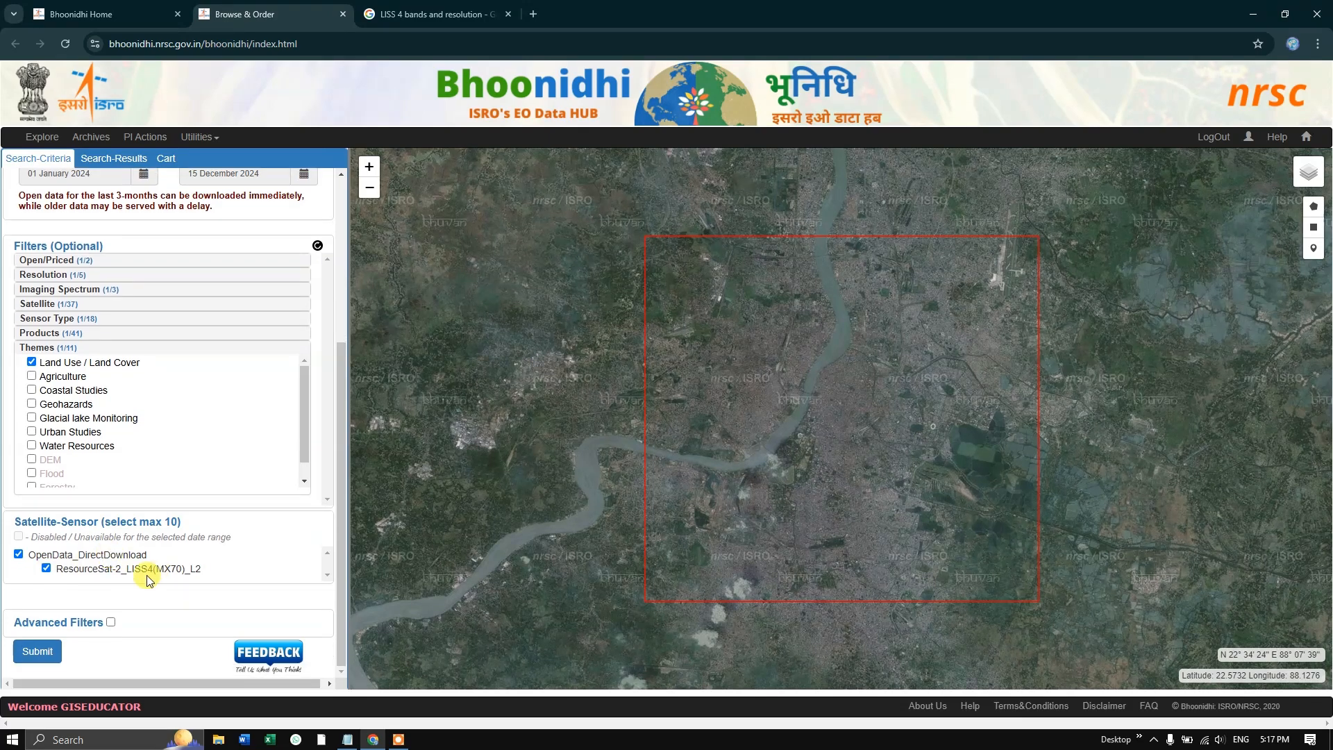
{"action": "left_click", "coordinate": [42, 652]}
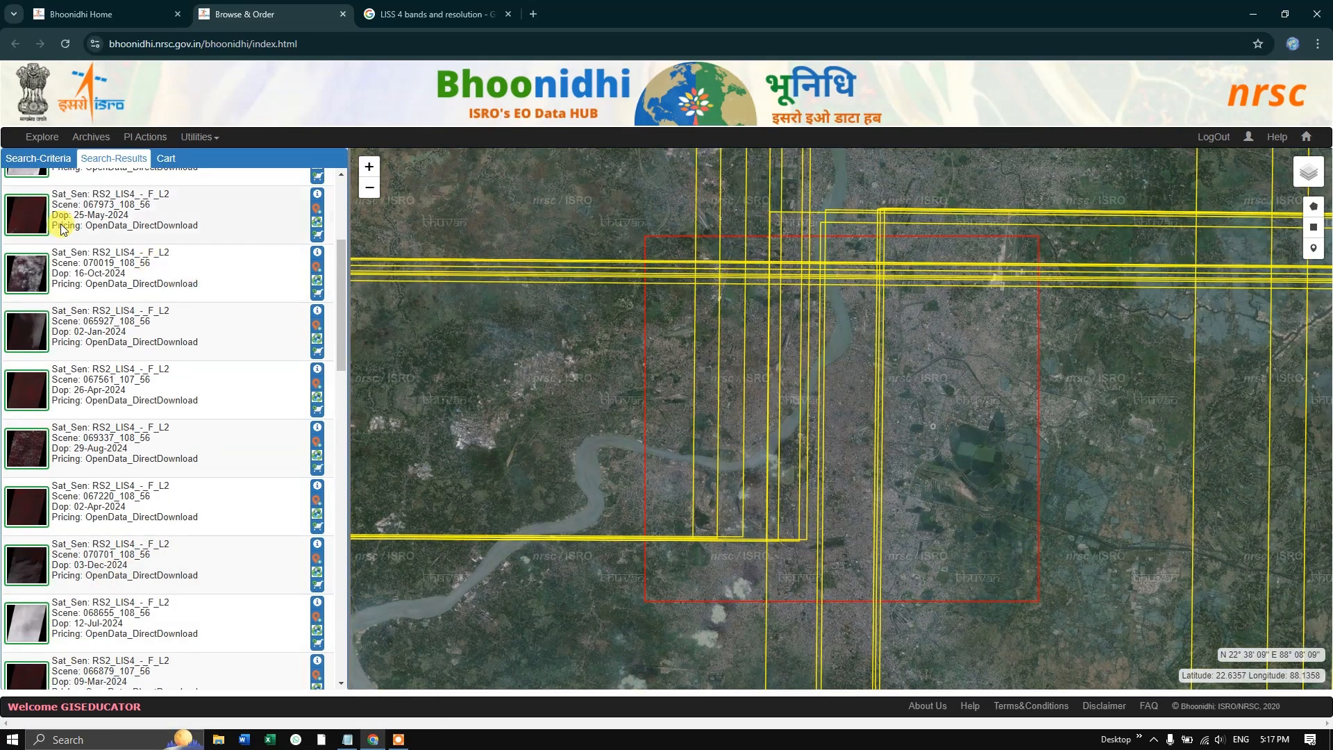
- Look over the result list and the scene footprints around Kolkata, and inspect the preview image of the 19-Feb-2024 scene
{"action": "scroll", "coordinate": [55, 222], "scroll_direction": "down", "scroll_amount": 1}
{"action": "scroll", "coordinate": [69, 291], "scroll_direction": "up", "scroll_amount": 5}
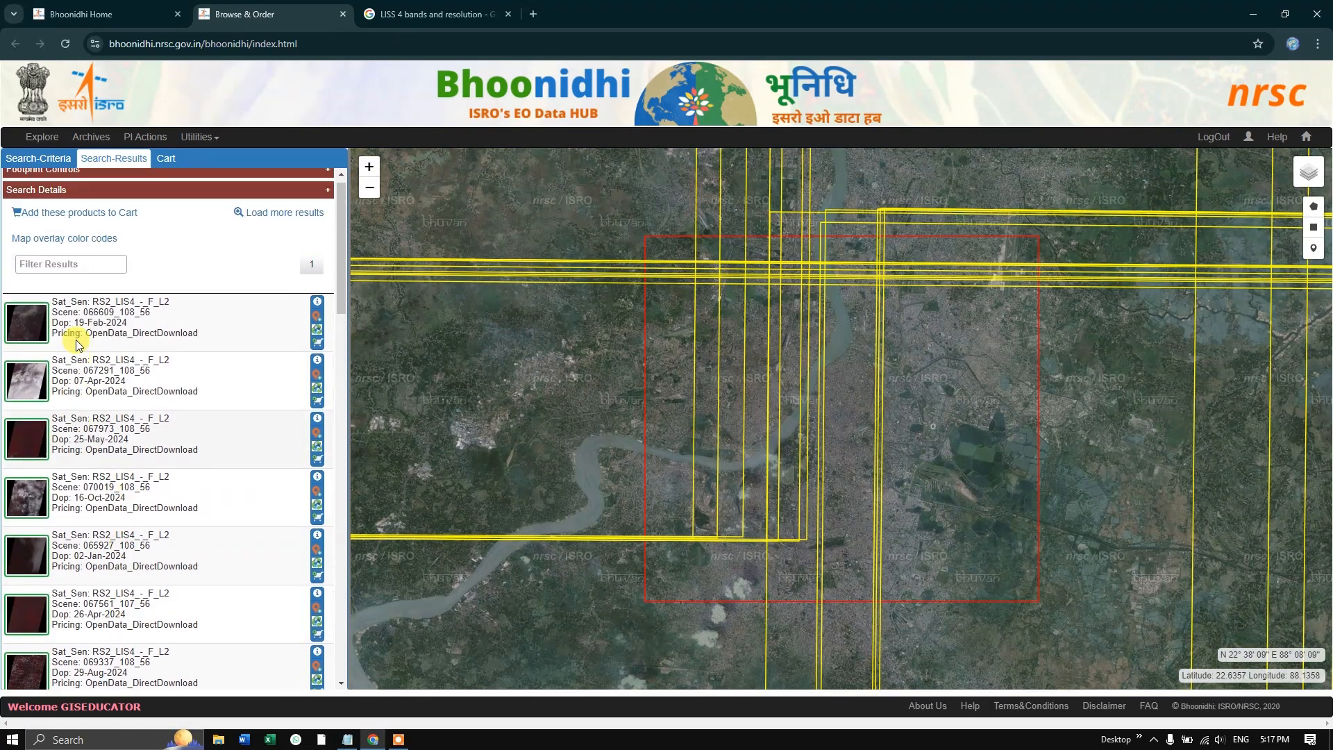
{"action": "scroll", "coordinate": [87, 345], "scroll_direction": "down", "scroll_amount": 1}
{"action": "scroll", "coordinate": [617, 390], "scroll_direction": "down", "scroll_amount": 2}
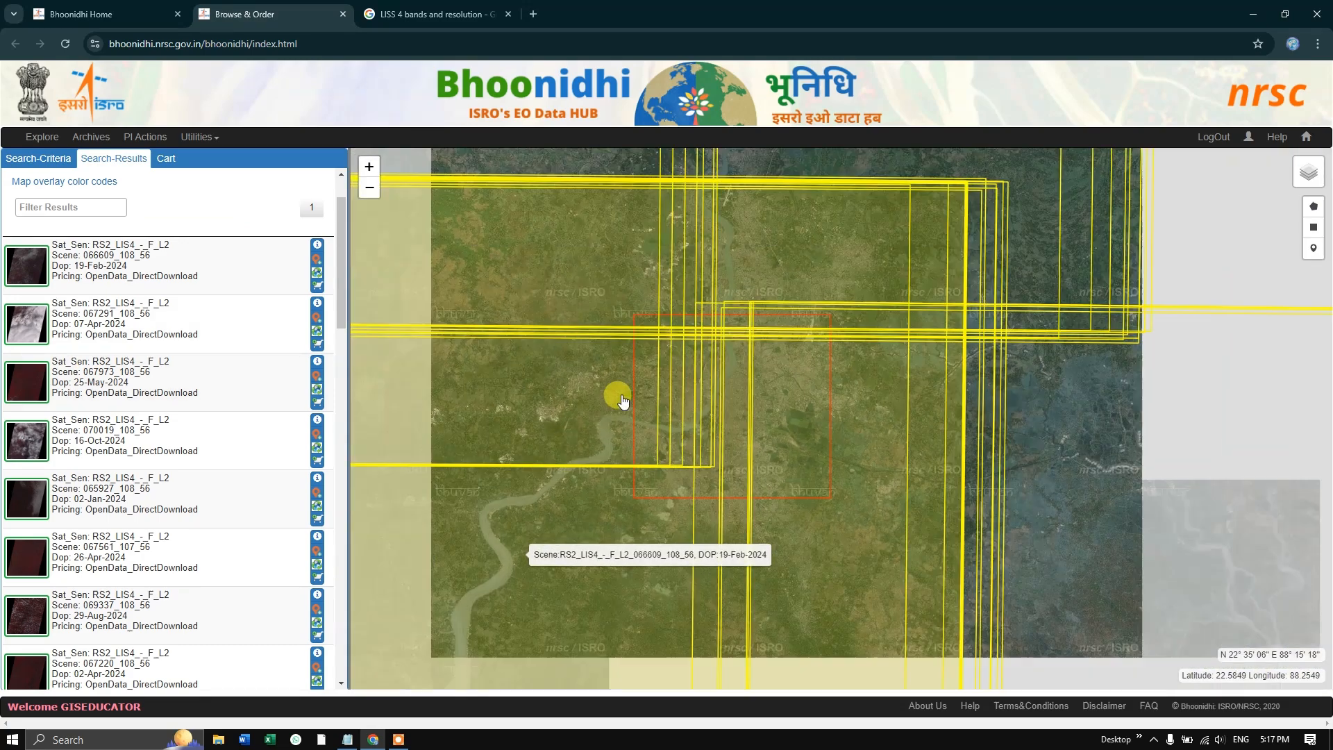
{"action": "scroll", "coordinate": [622, 402], "scroll_direction": "down", "scroll_amount": 2}
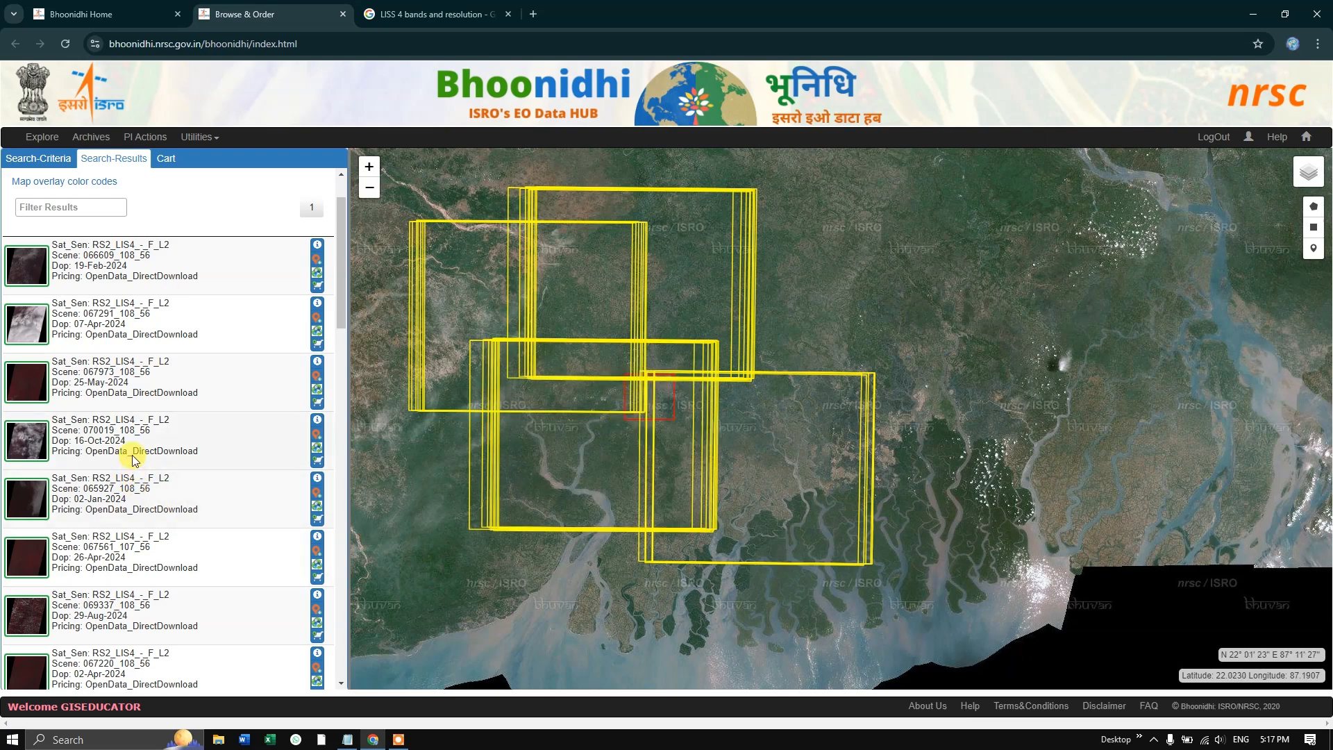
{"action": "mouse_move", "coordinate": [54, 393]}
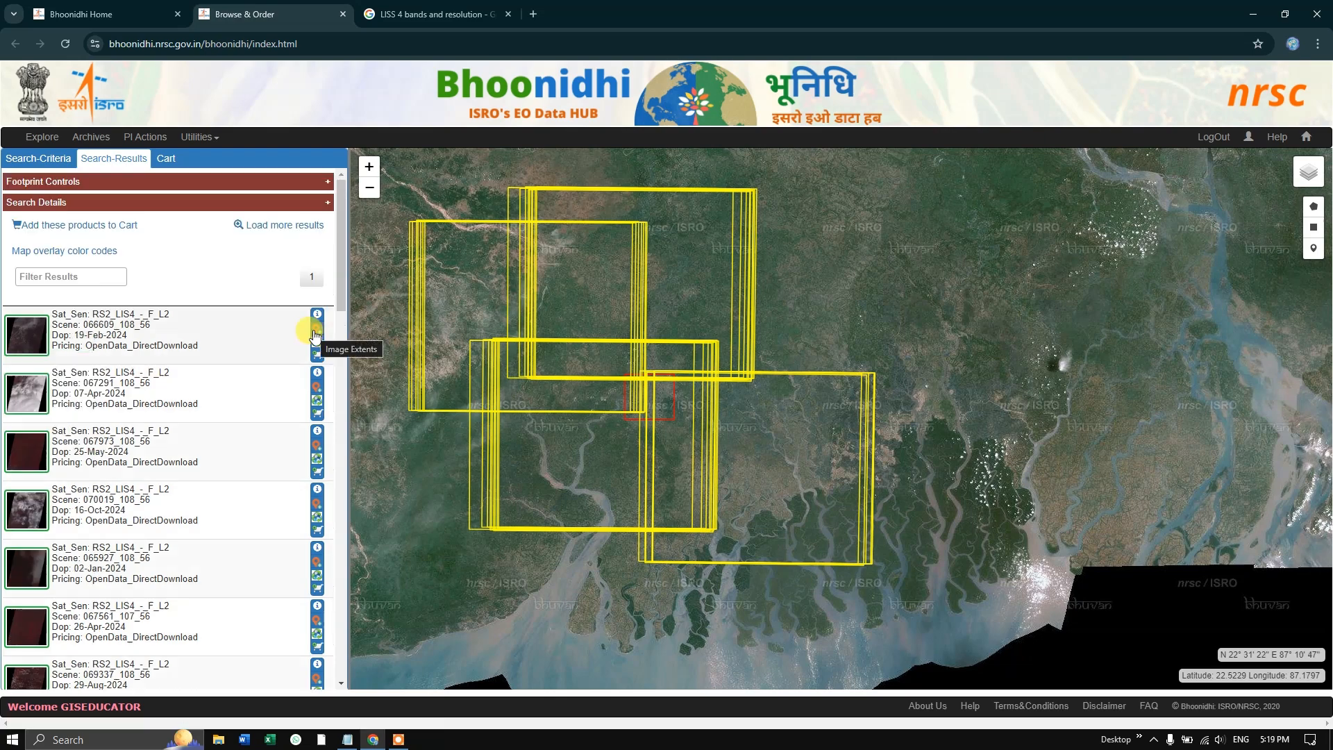
{"action": "left_click", "coordinate": [36, 338]}
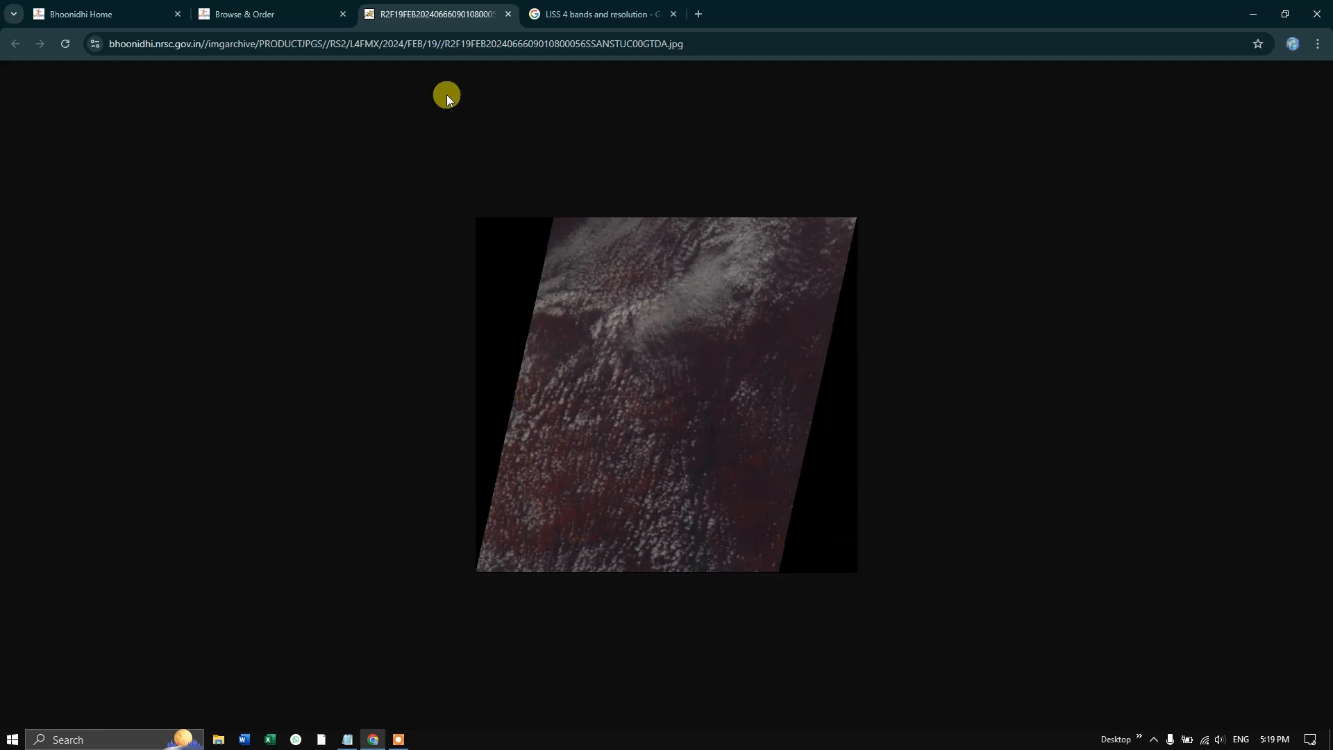
{"action": "left_click", "coordinate": [509, 14]}
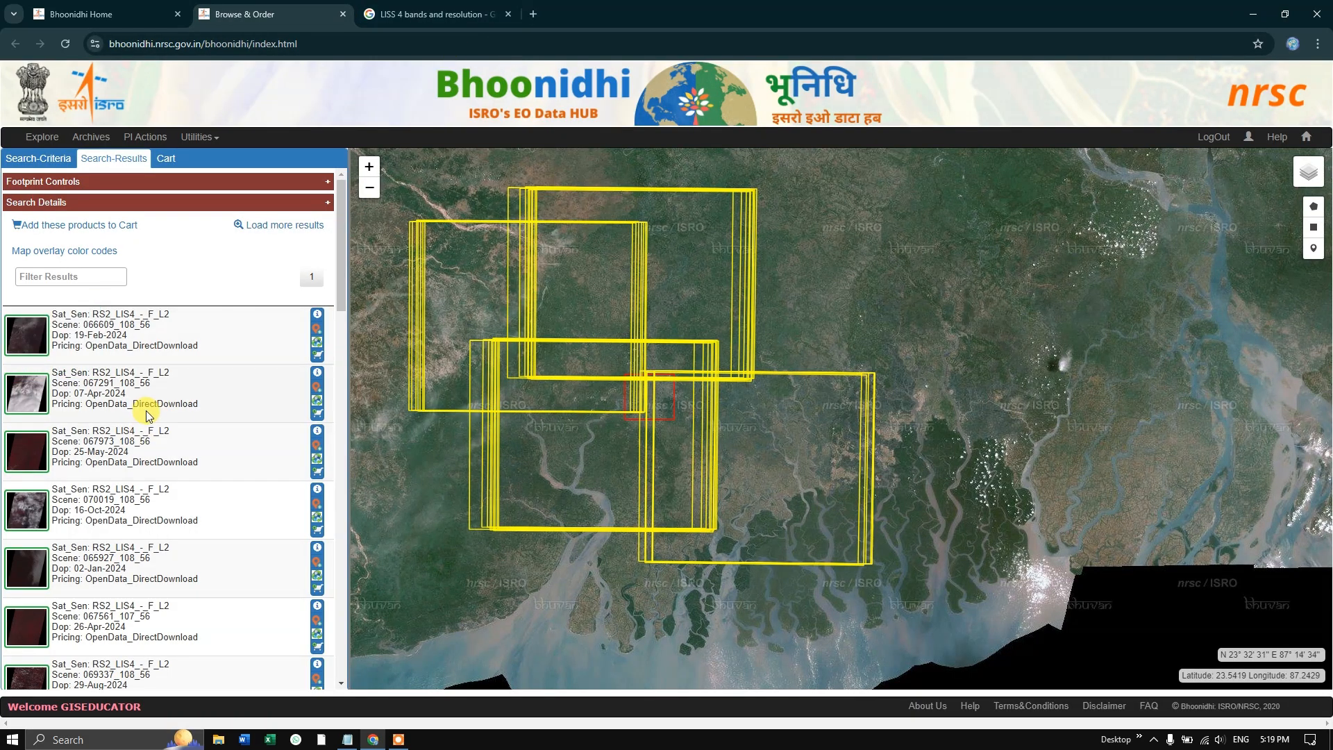
- Inspect the 25-May-2024 scene's preview image and check its extents on the map against the Kolkata area
{"action": "left_click", "coordinate": [46, 452]}
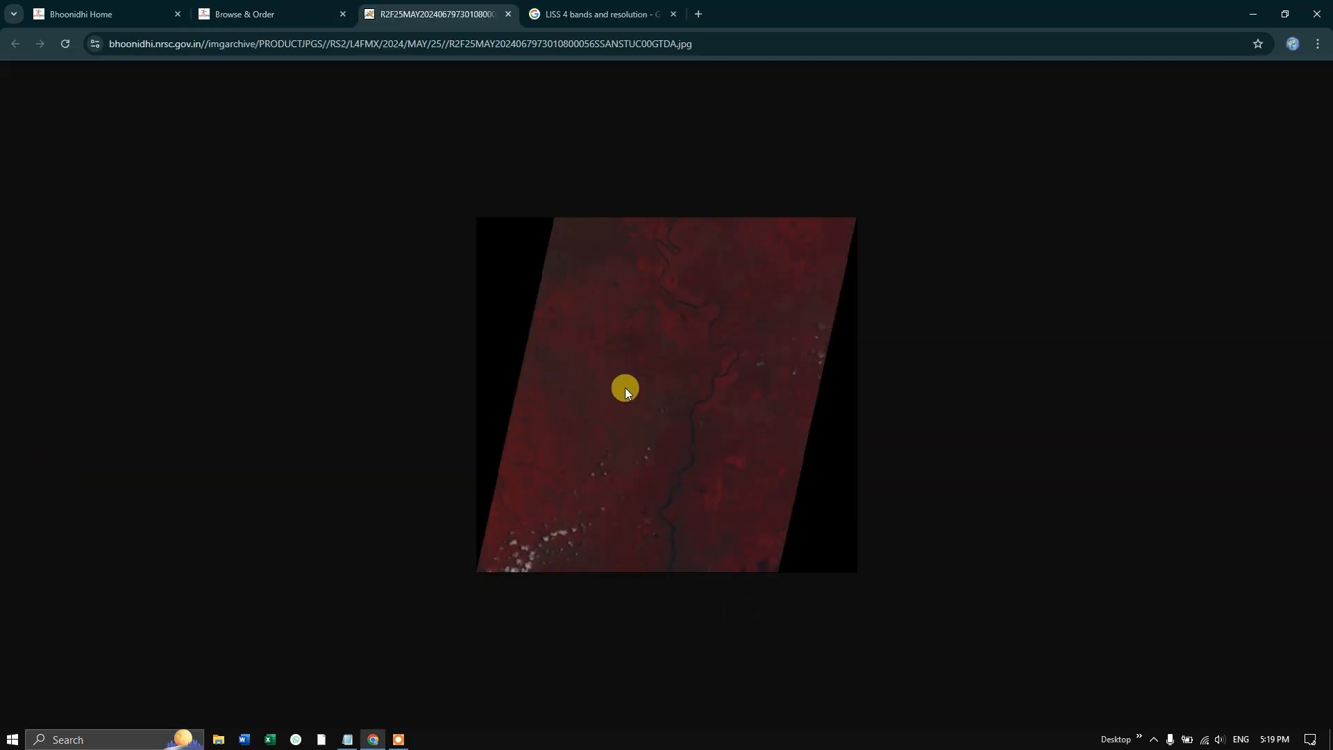
{"action": "left_click", "coordinate": [509, 14]}
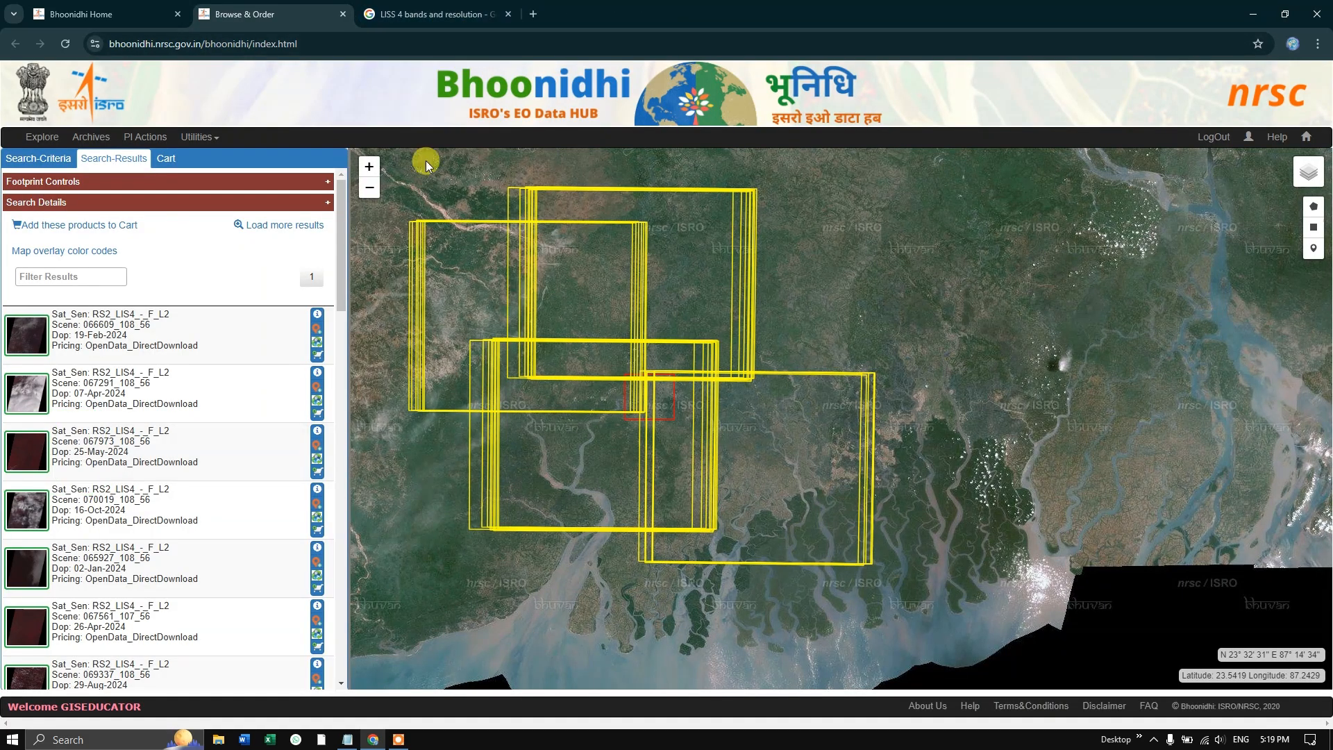
{"action": "left_click", "coordinate": [317, 451]}
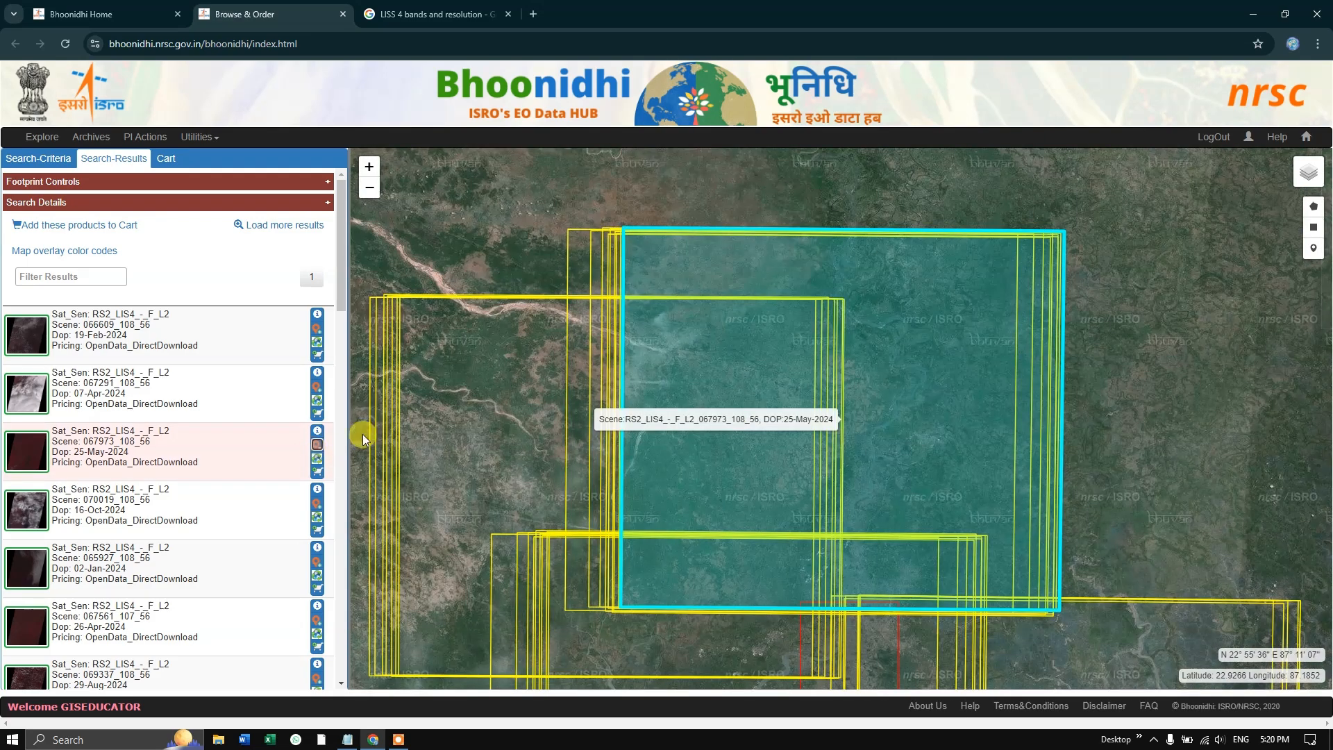
{"action": "scroll", "coordinate": [703, 323], "scroll_direction": "down", "scroll_amount": 1}
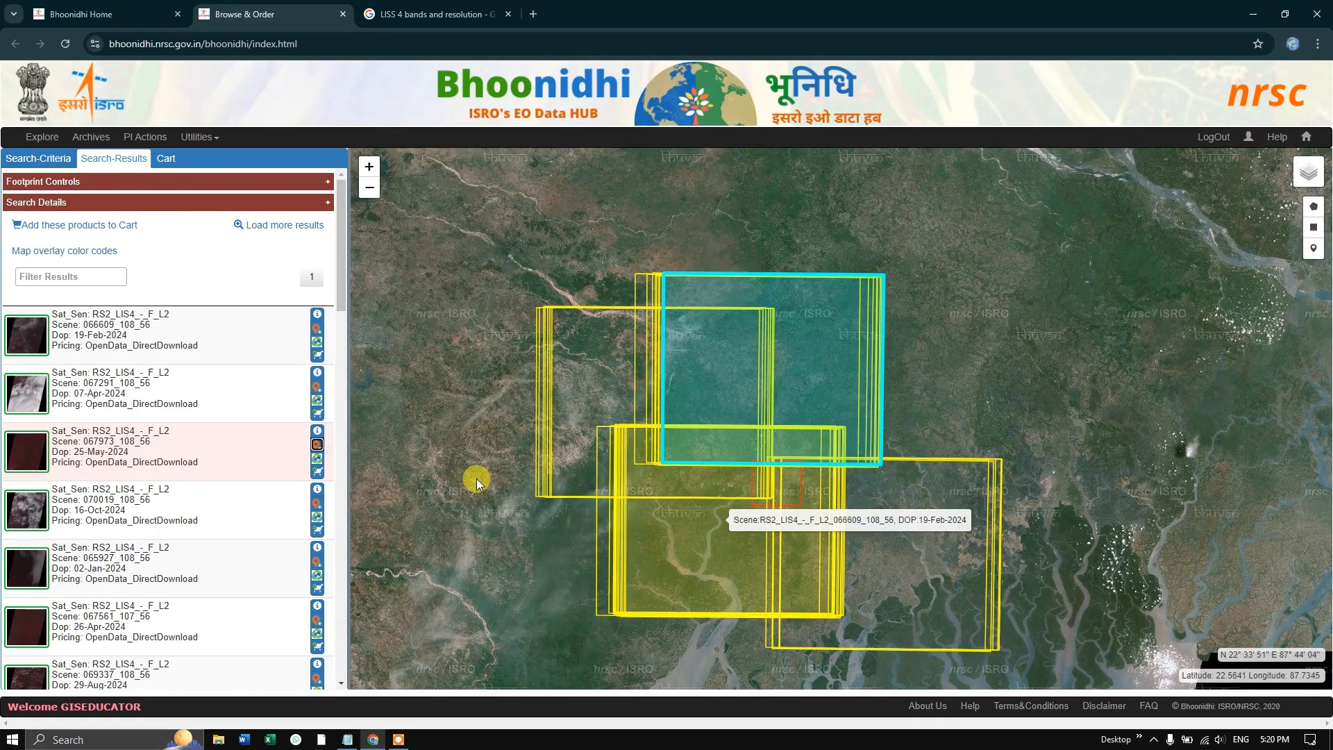
{"action": "left_click", "coordinate": [317, 446]}
- Check the extents of the 26-Apr-2024 scene on the map against the Kolkata area, and hide them again
{"action": "scroll", "coordinate": [220, 505], "scroll_direction": "down", "scroll_amount": 2}
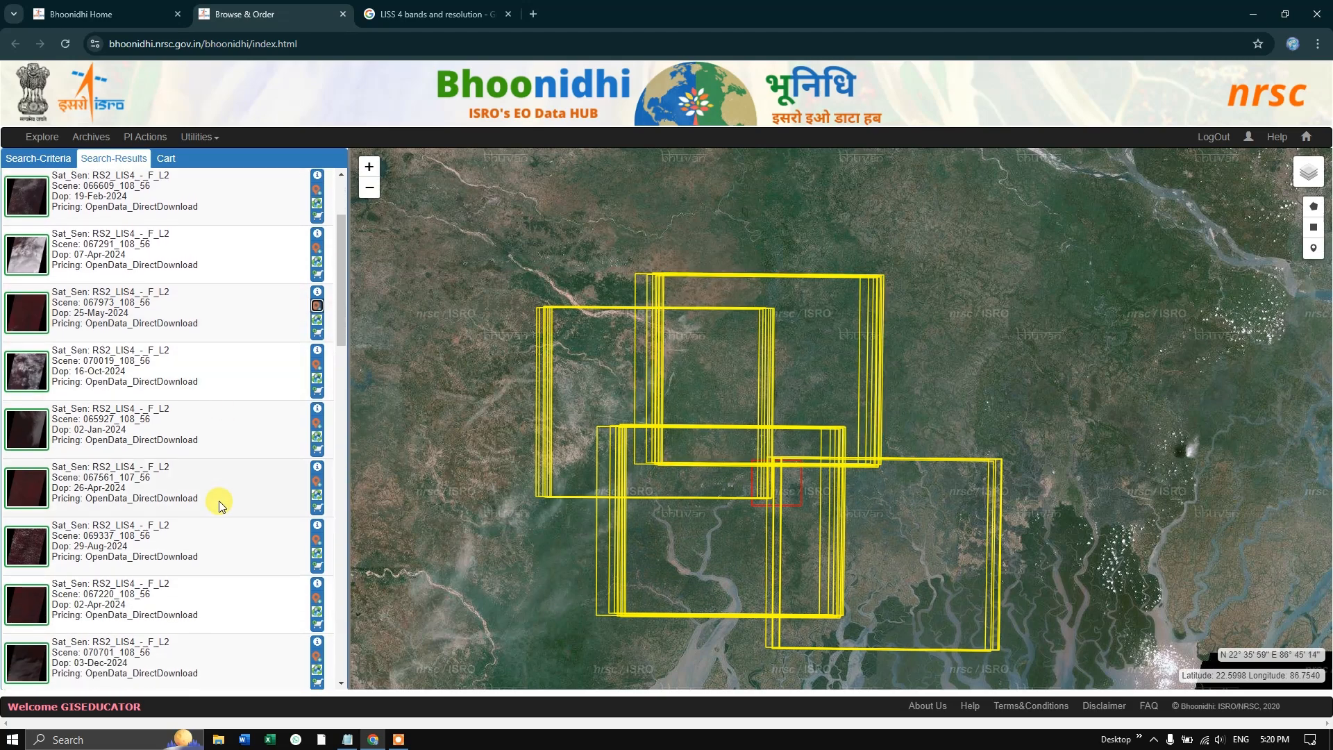
{"action": "left_click", "coordinate": [318, 486]}
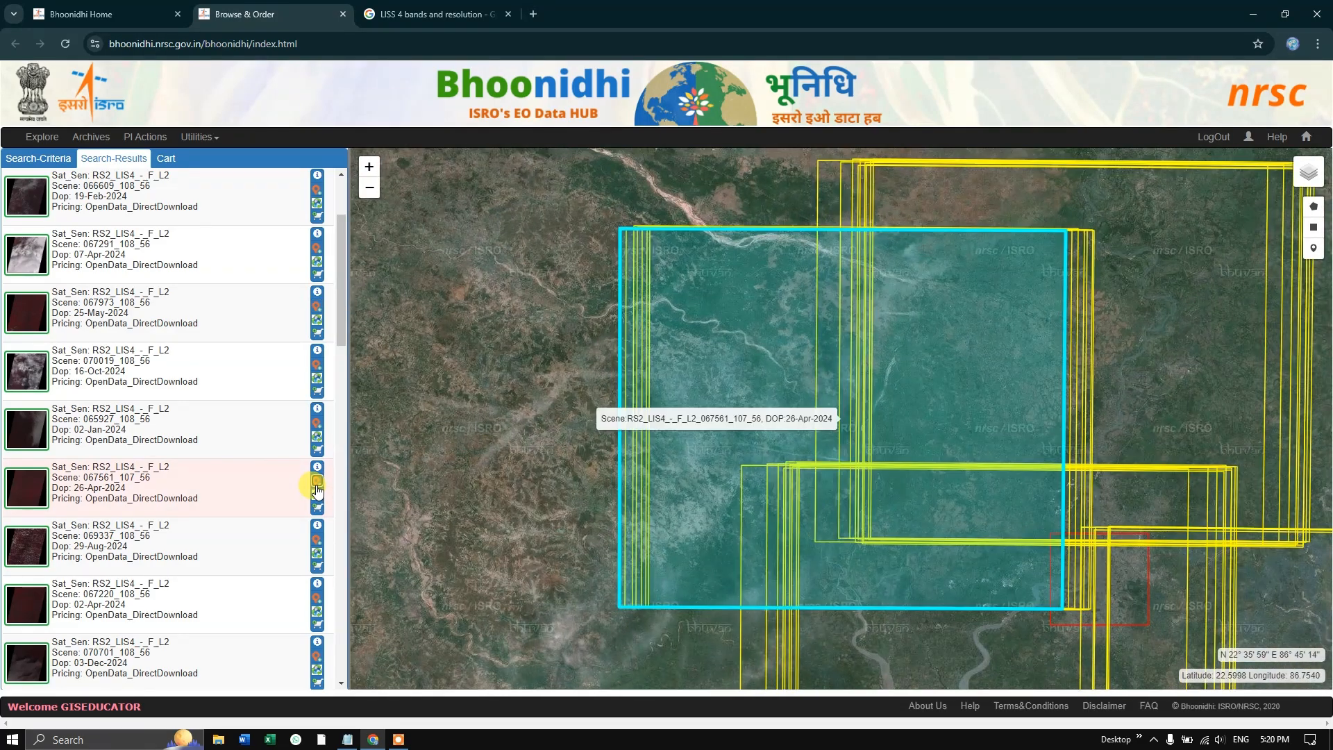
{"action": "left_click", "coordinate": [317, 486]}
- Find the 02-Apr-2024 scene listed below the 14-Mar-2024 one and show its image extents on the map
{"action": "scroll", "coordinate": [295, 479], "scroll_direction": "down", "scroll_amount": 4}
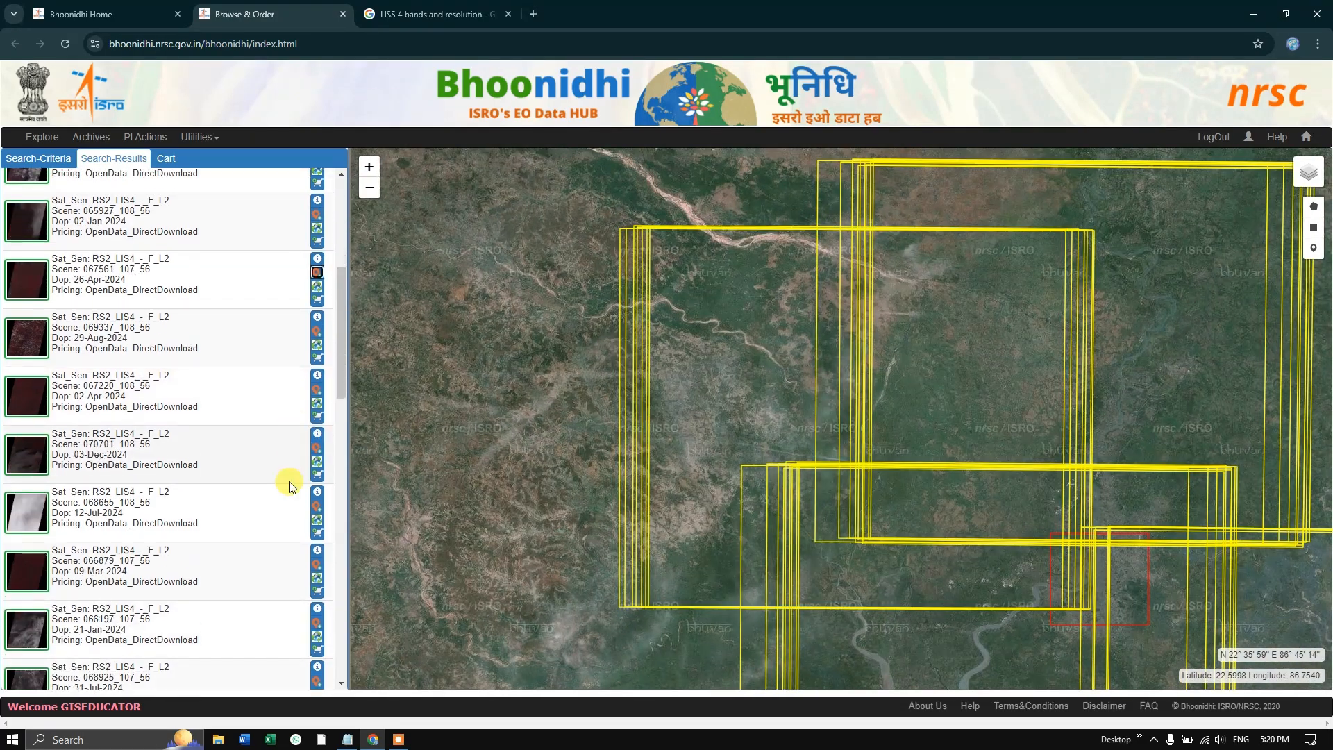
{"action": "scroll", "coordinate": [289, 481], "scroll_direction": "down", "scroll_amount": 2}
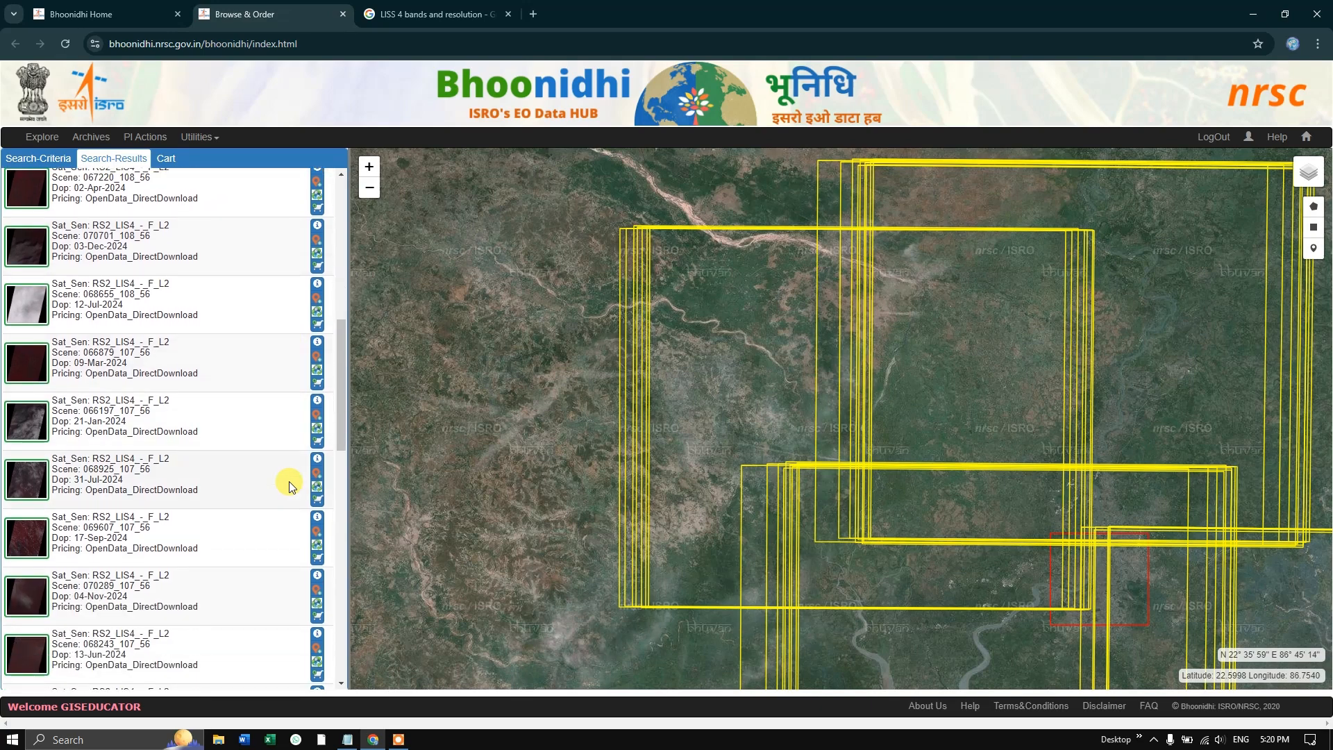
{"action": "scroll", "coordinate": [289, 481], "scroll_direction": "down", "scroll_amount": 4}
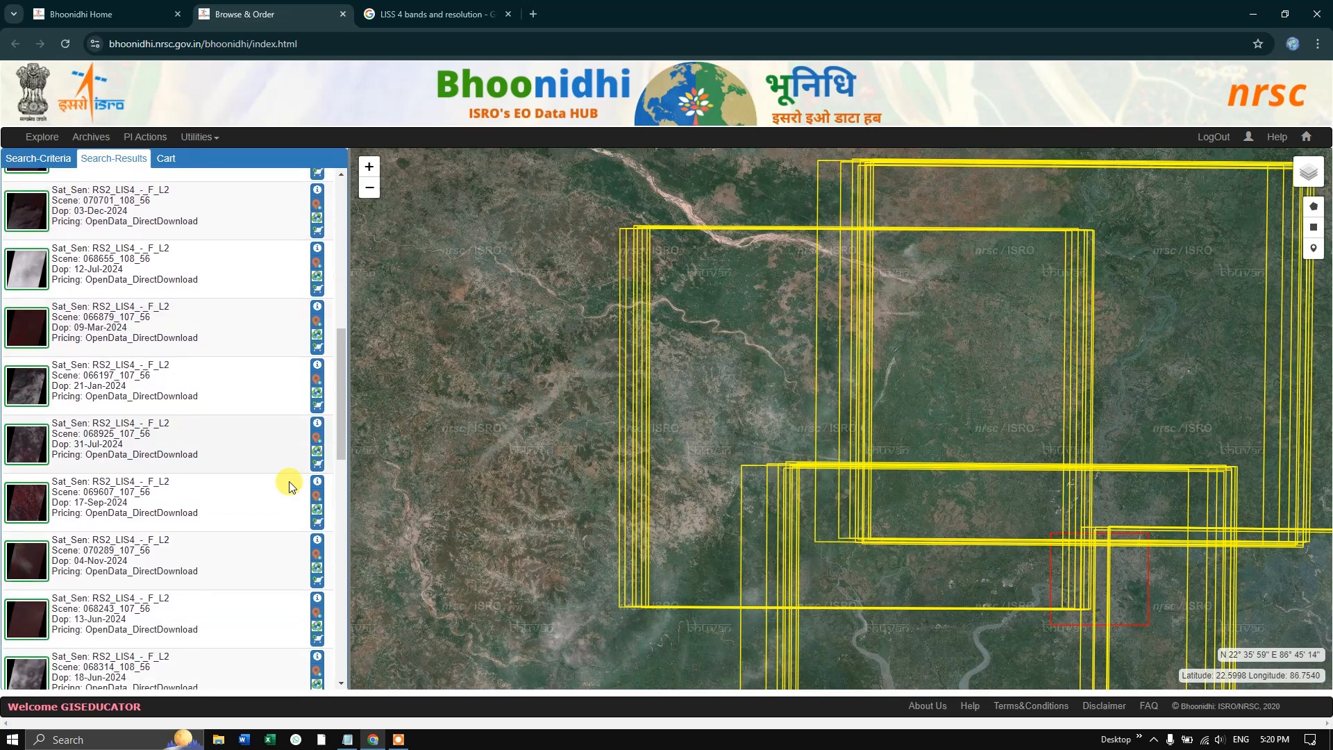
{"action": "scroll", "coordinate": [289, 481], "scroll_direction": "down", "scroll_amount": 2}
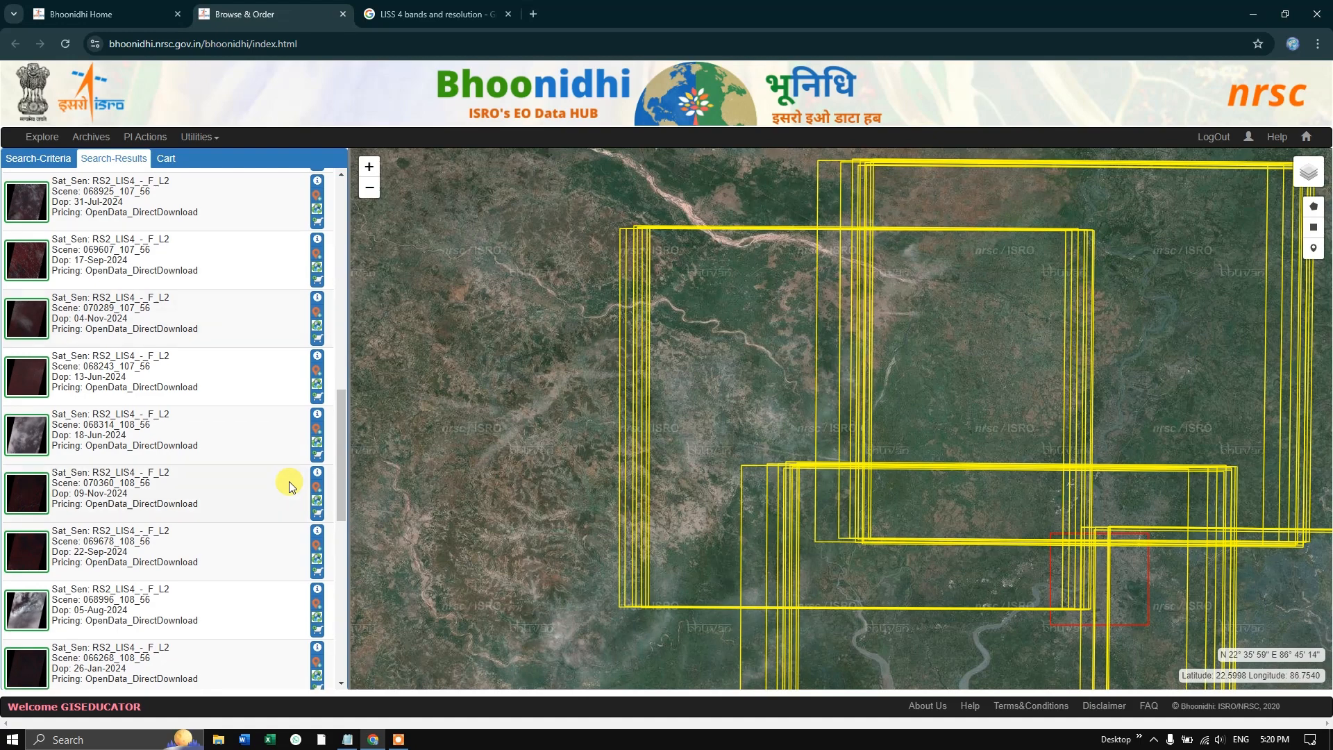
{"action": "scroll", "coordinate": [289, 481], "scroll_direction": "down", "scroll_amount": 3}
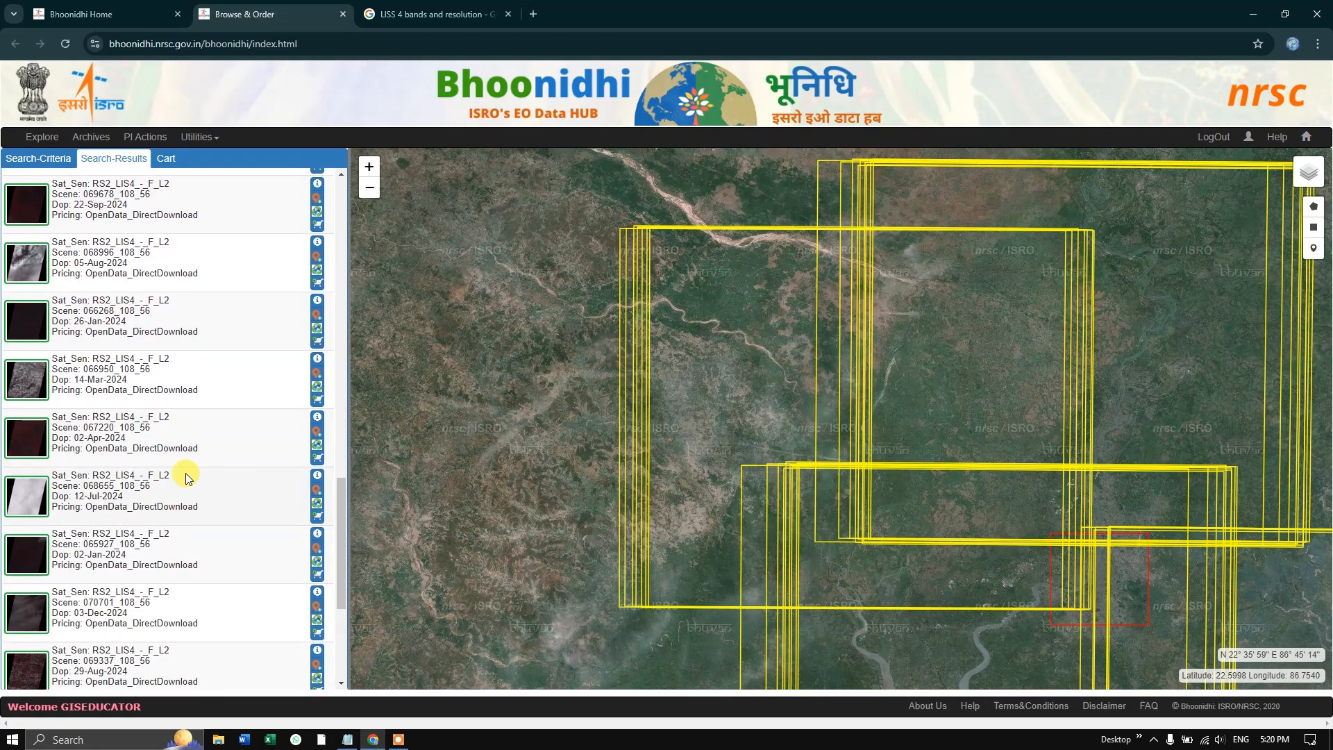
{"action": "left_click", "coordinate": [316, 435]}
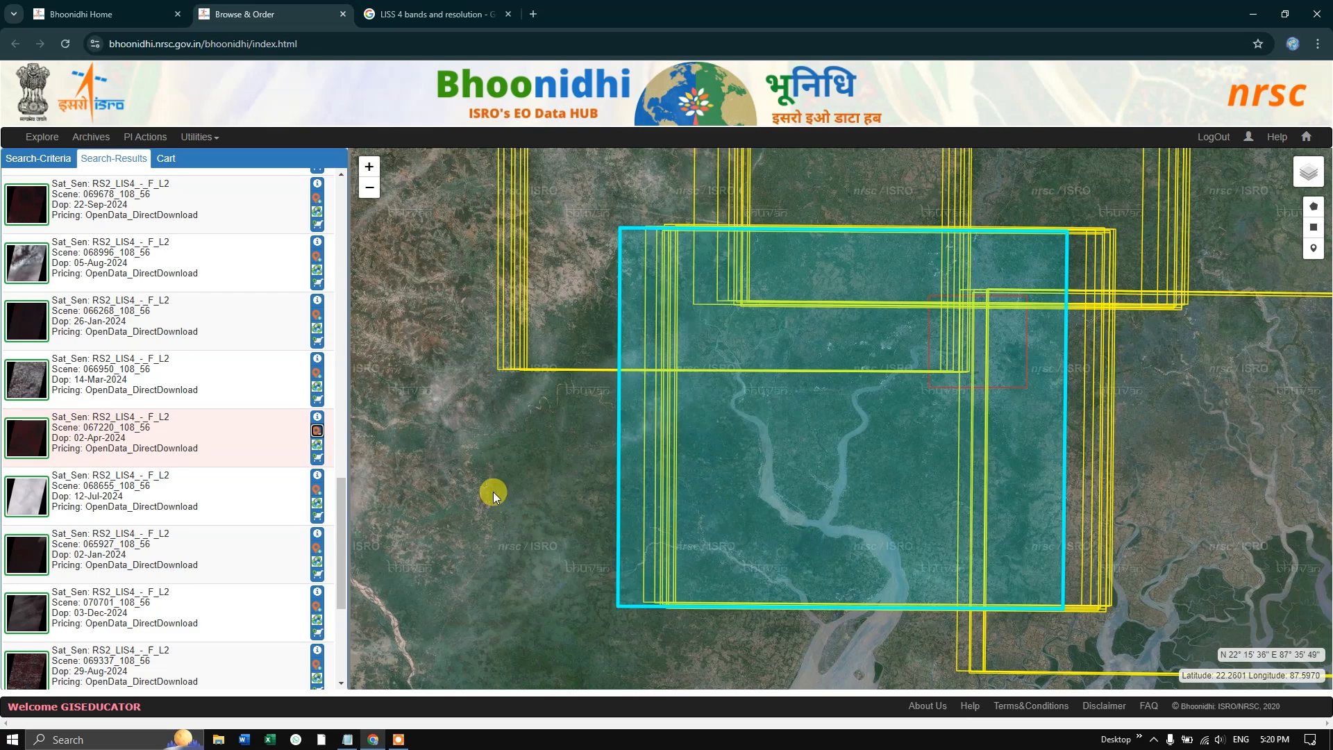
- Publish the selected 02-Apr-2024 scene on the map and inspect its preview image, returning to the search results
{"action": "left_click", "coordinate": [317, 445]}
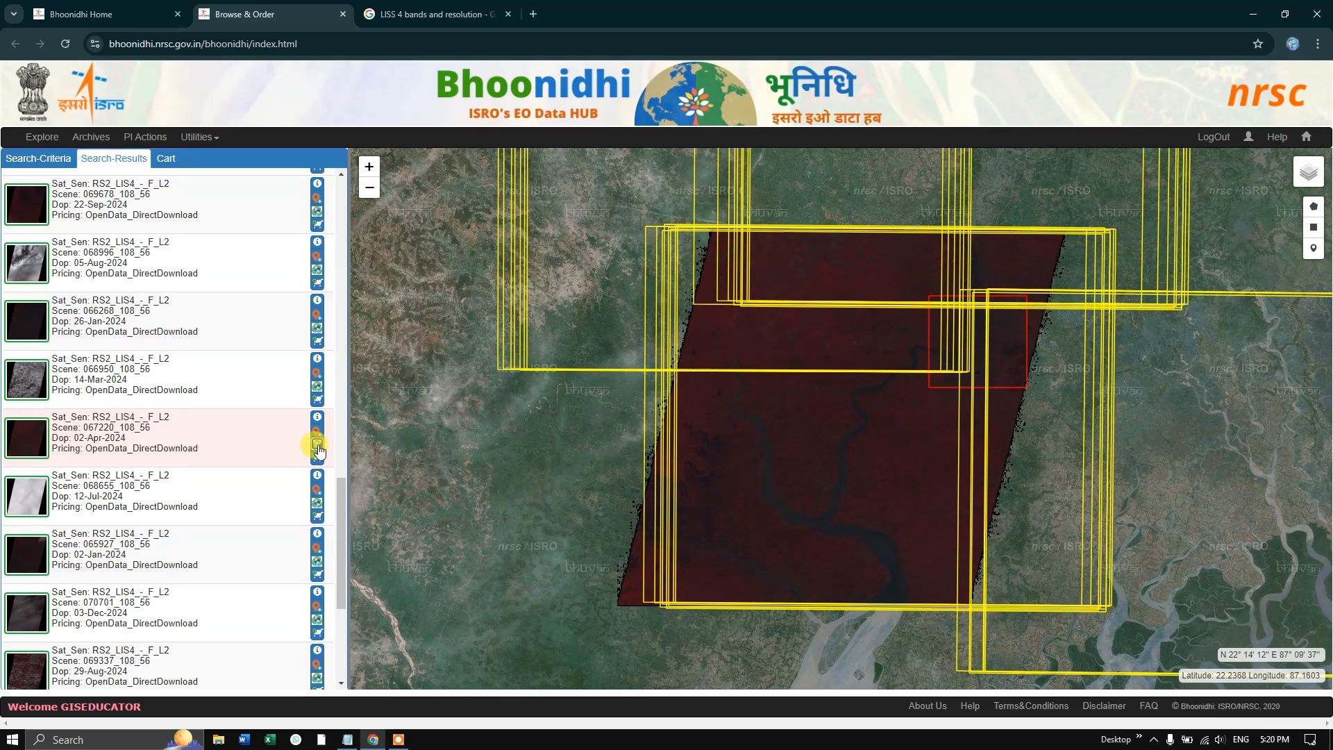
{"action": "left_click", "coordinate": [318, 448]}
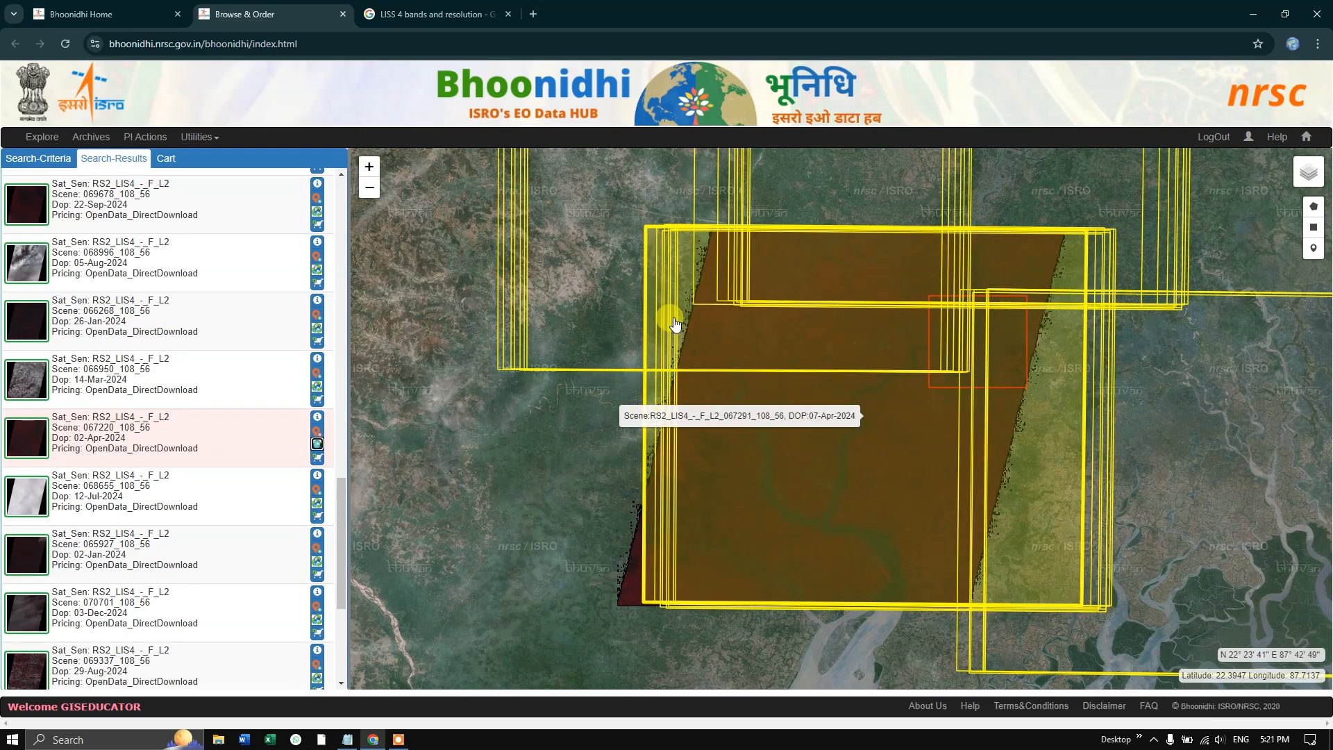
{"action": "mouse_move", "coordinate": [38, 440]}
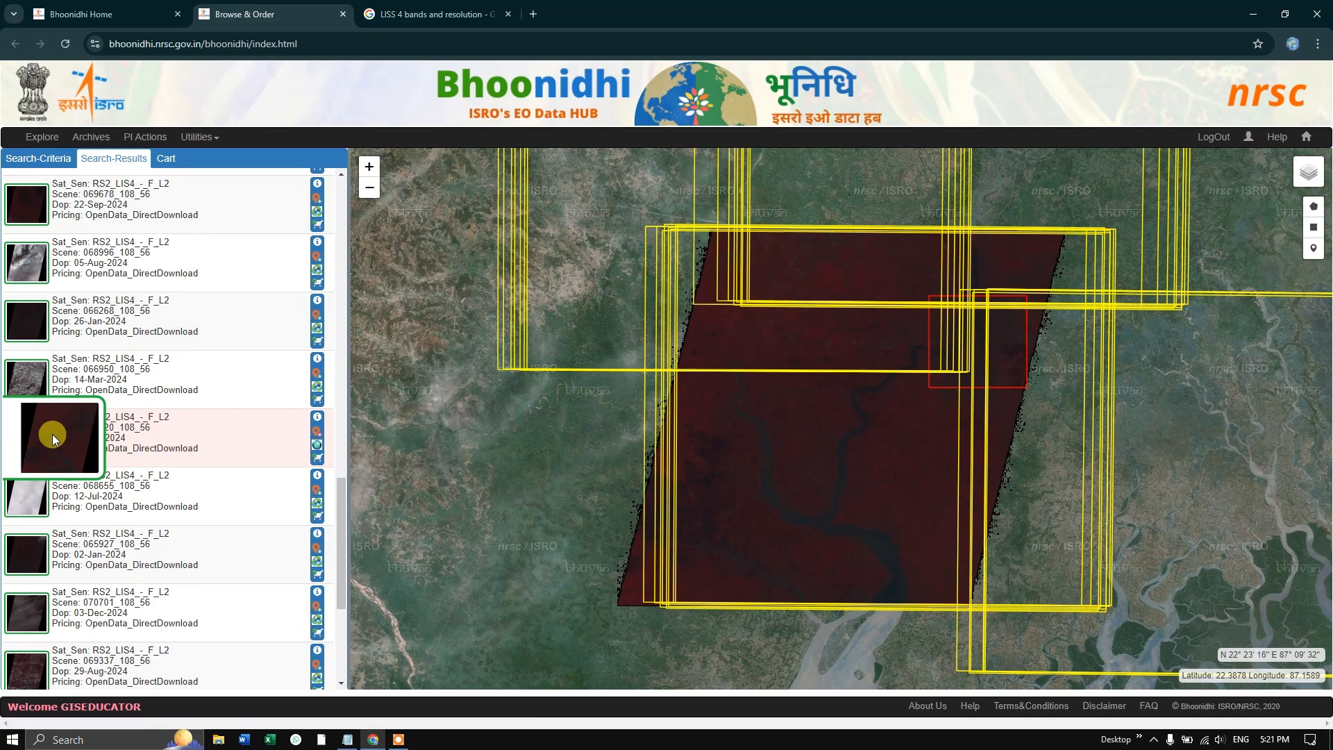
{"action": "left_click", "coordinate": [53, 440]}
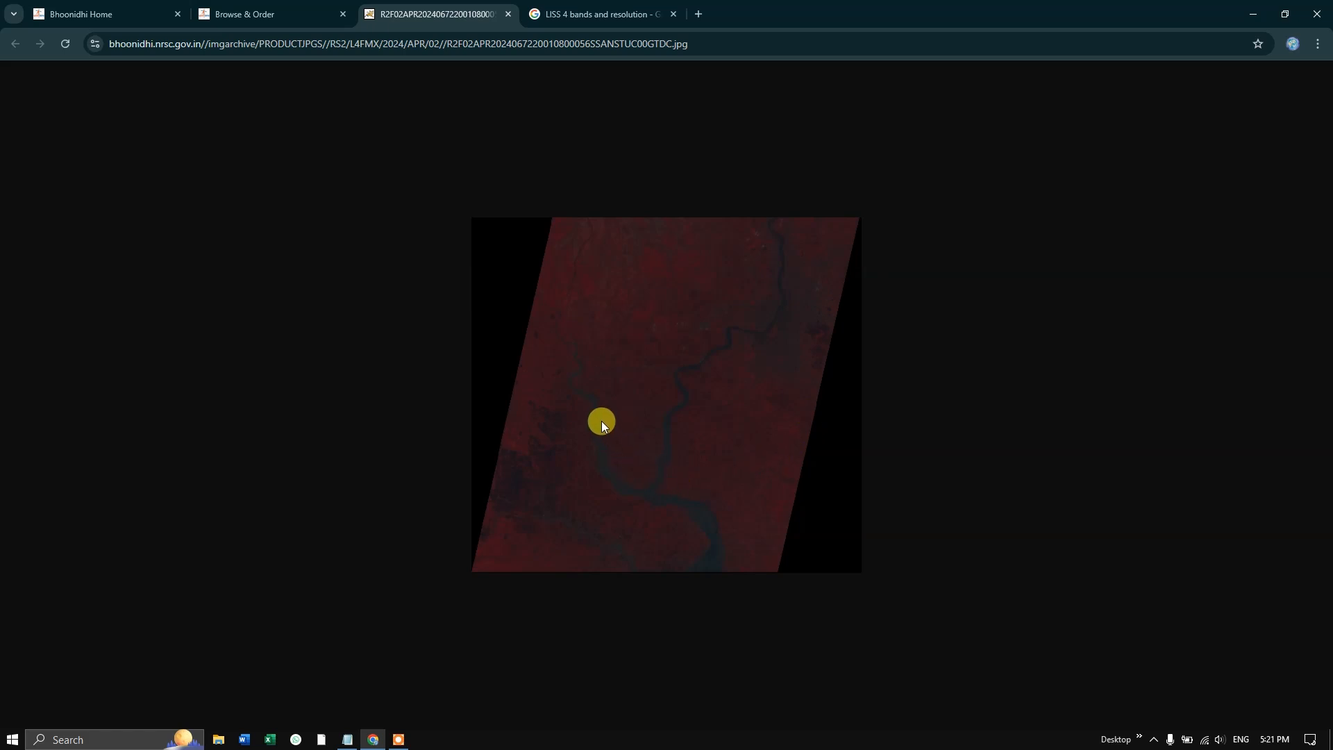
{"action": "left_click", "coordinate": [263, 7]}
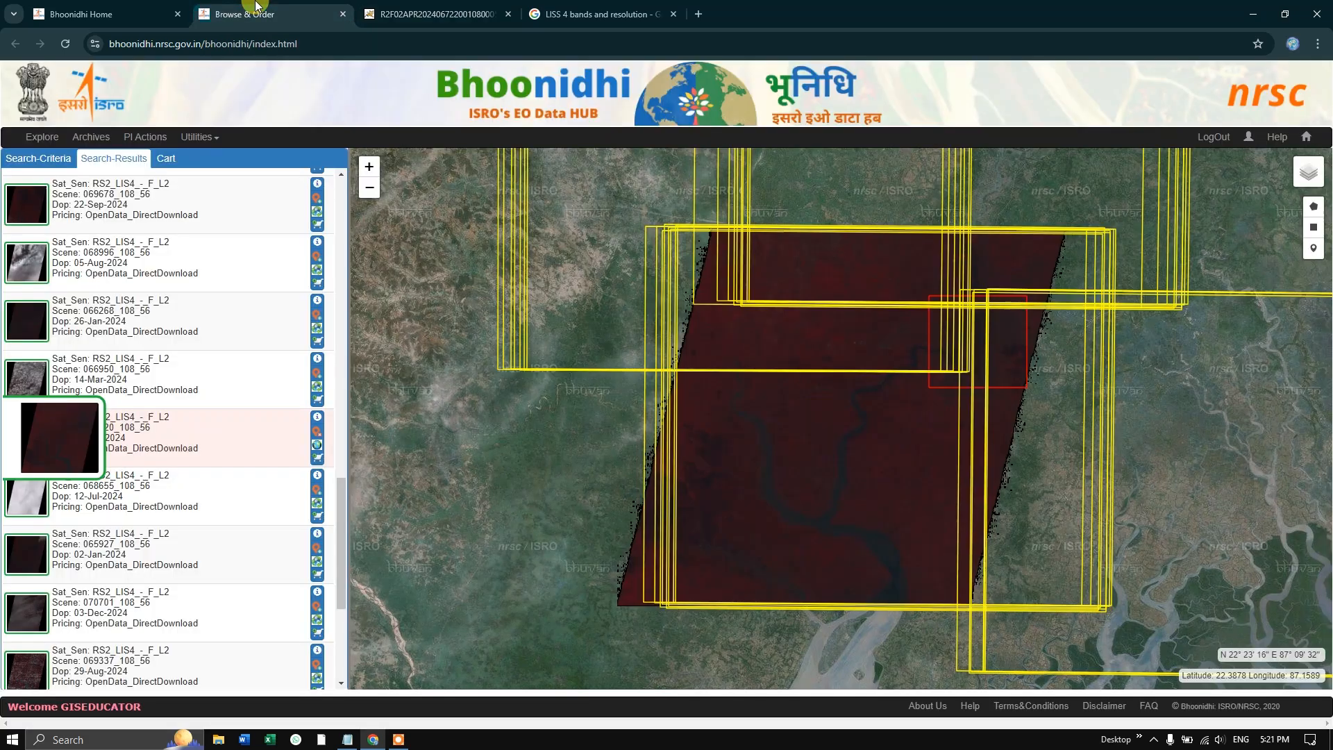
- Add the 02-Apr-2024 scene to the open data cart and confirm the cart
{"action": "left_click", "coordinate": [319, 462]}
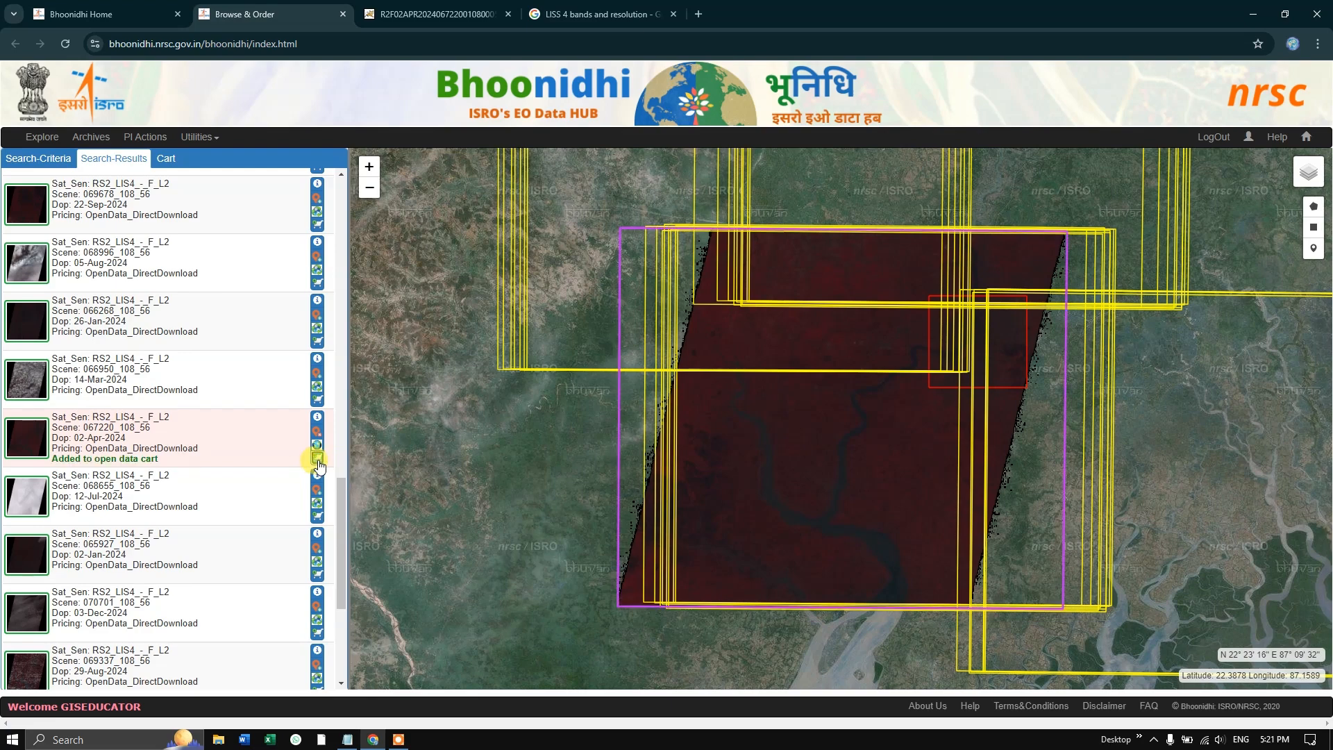
{"action": "left_click", "coordinate": [165, 159]}
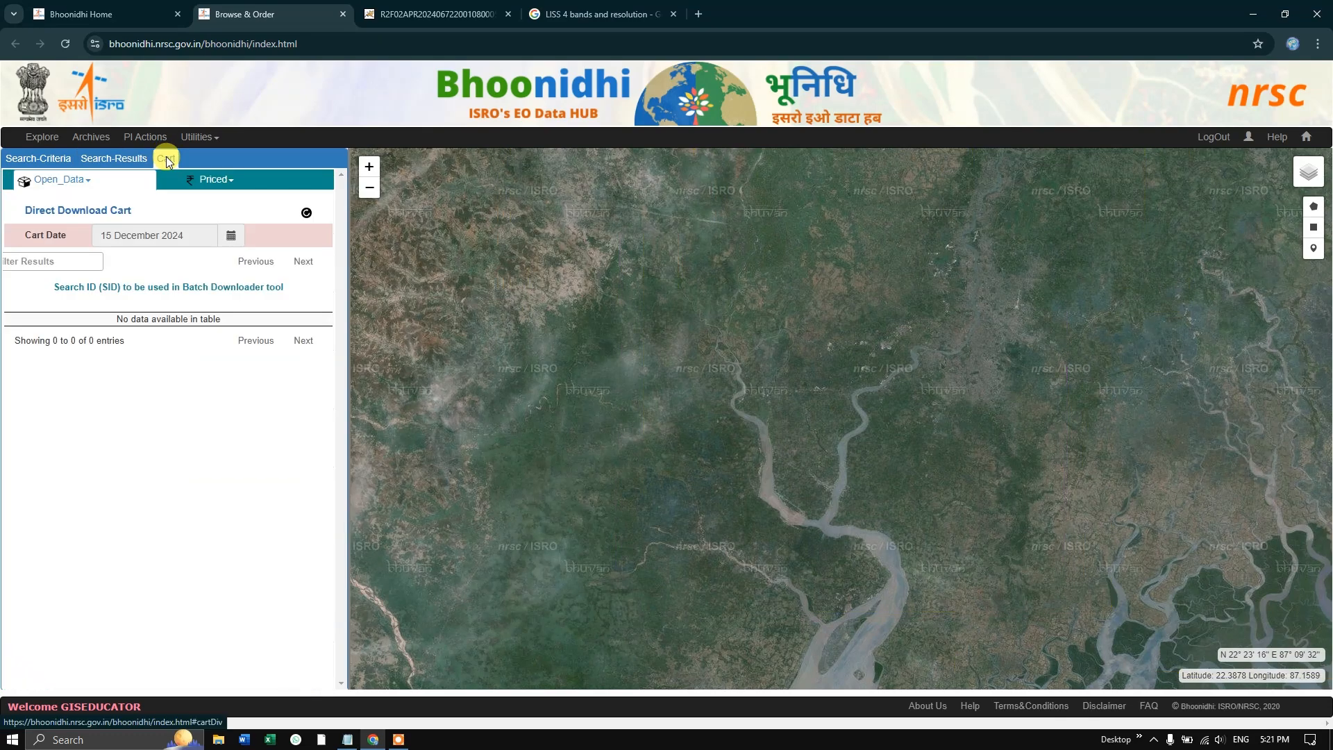
{"action": "left_click", "coordinate": [182, 417]}
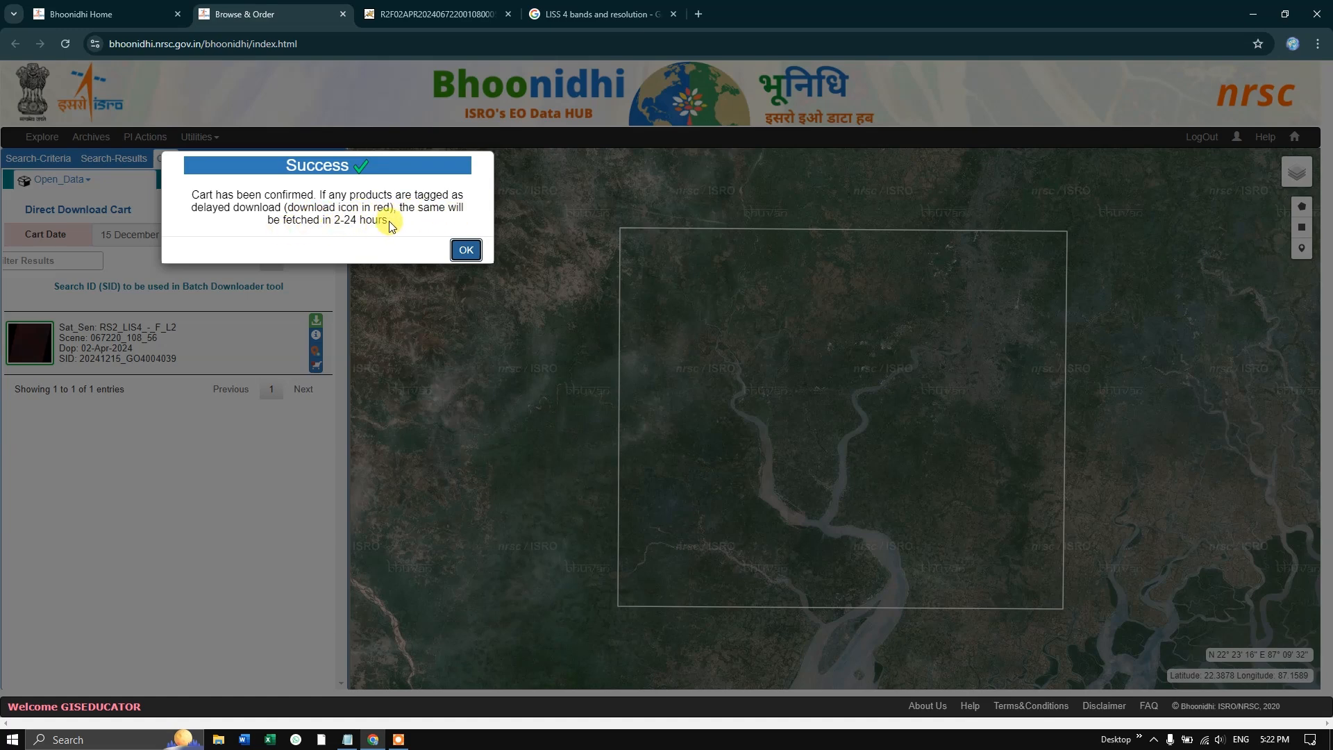
{"action": "left_click", "coordinate": [466, 250]}
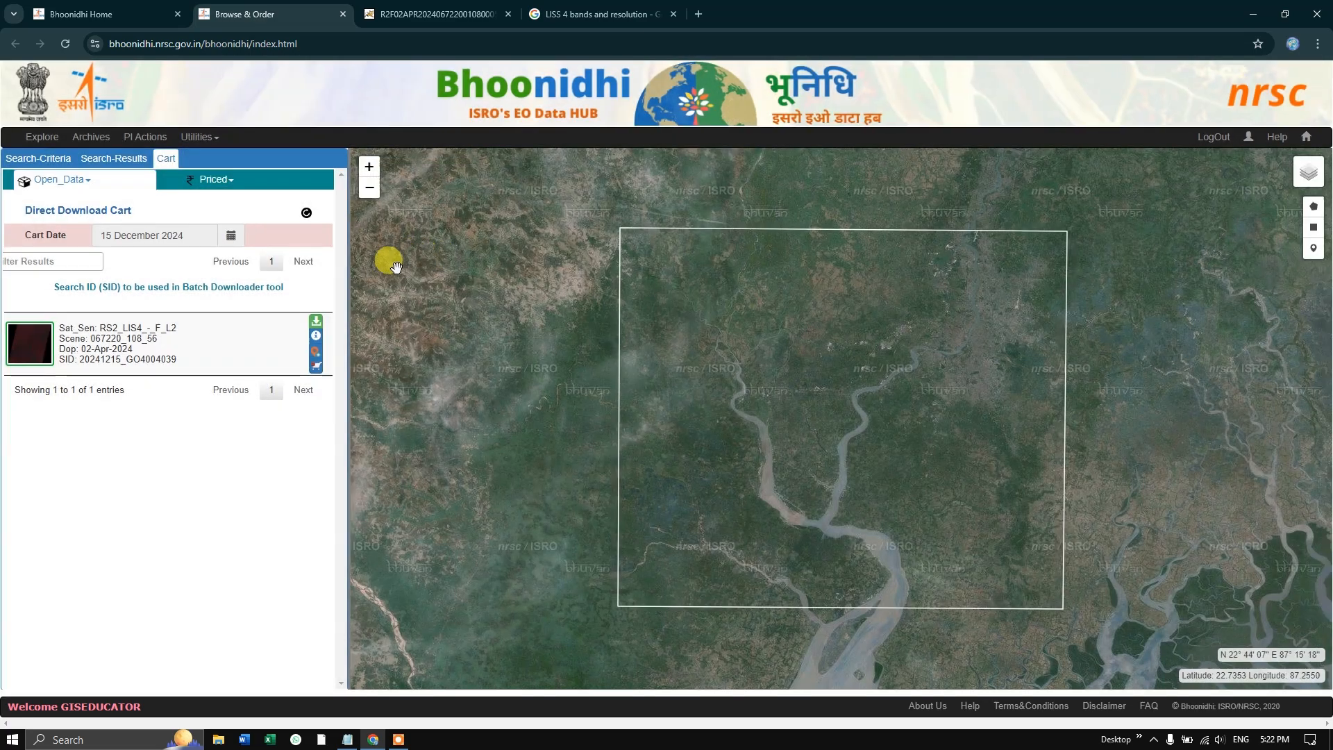
- Download the 02-Apr-2024 scene from the direct download cart and extract its zip archive in the Downloads folder
{"action": "left_click", "coordinate": [317, 325]}
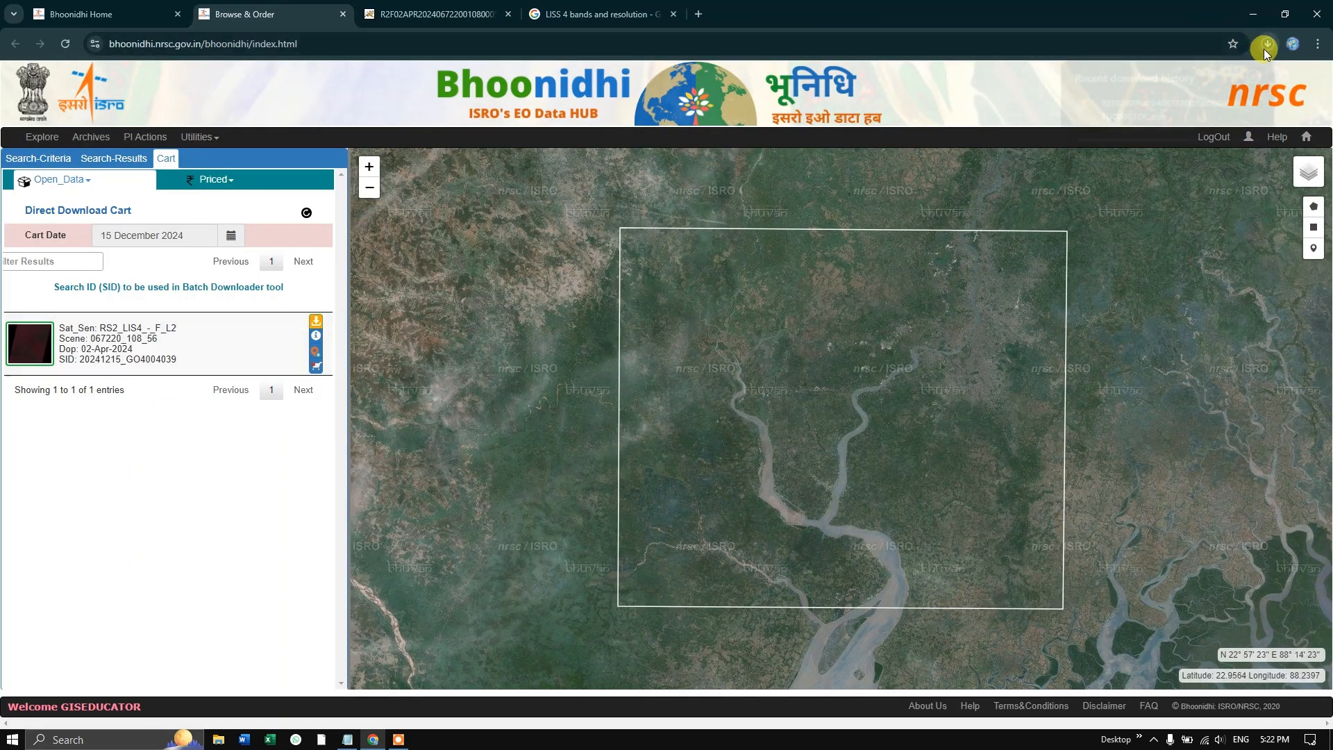
{"action": "left_click", "coordinate": [1265, 46]}
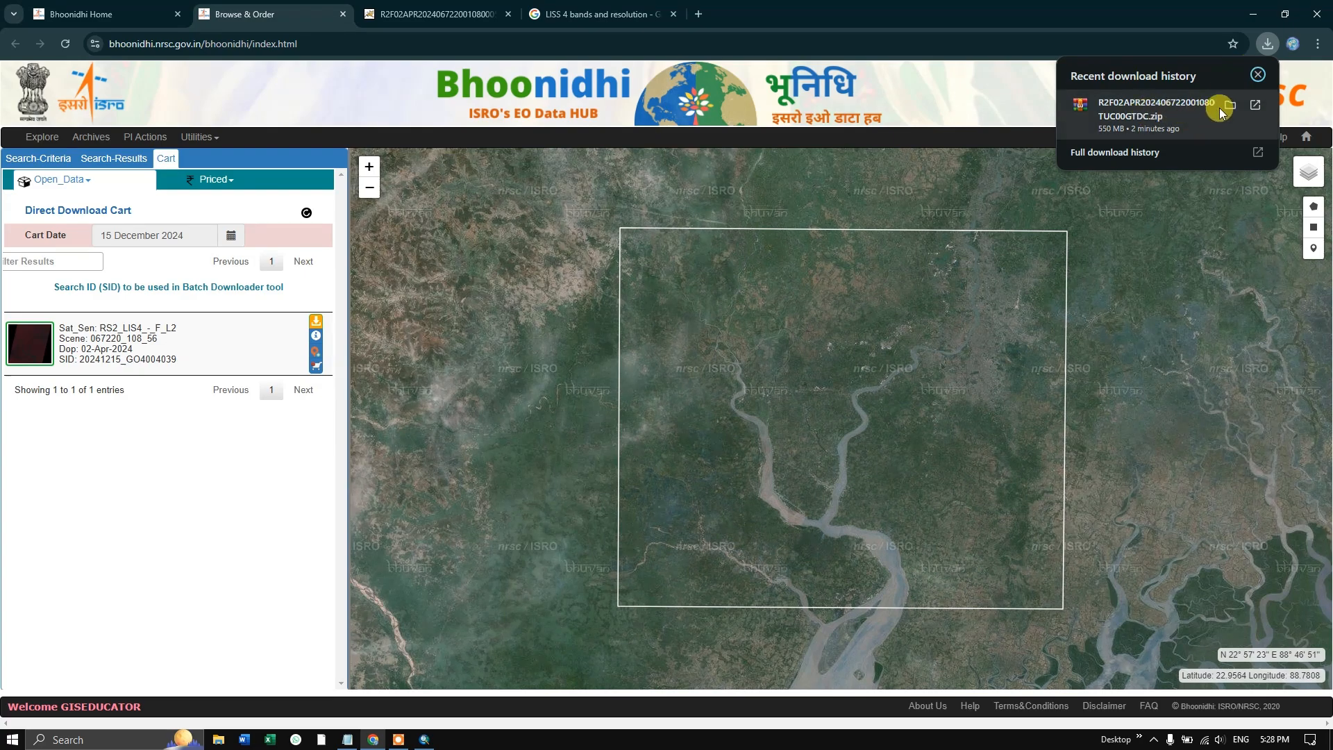
{"action": "left_click", "coordinate": [1230, 105]}
{"action": "right_click", "coordinate": [259, 207]}
{"action": "left_click", "coordinate": [329, 266]}
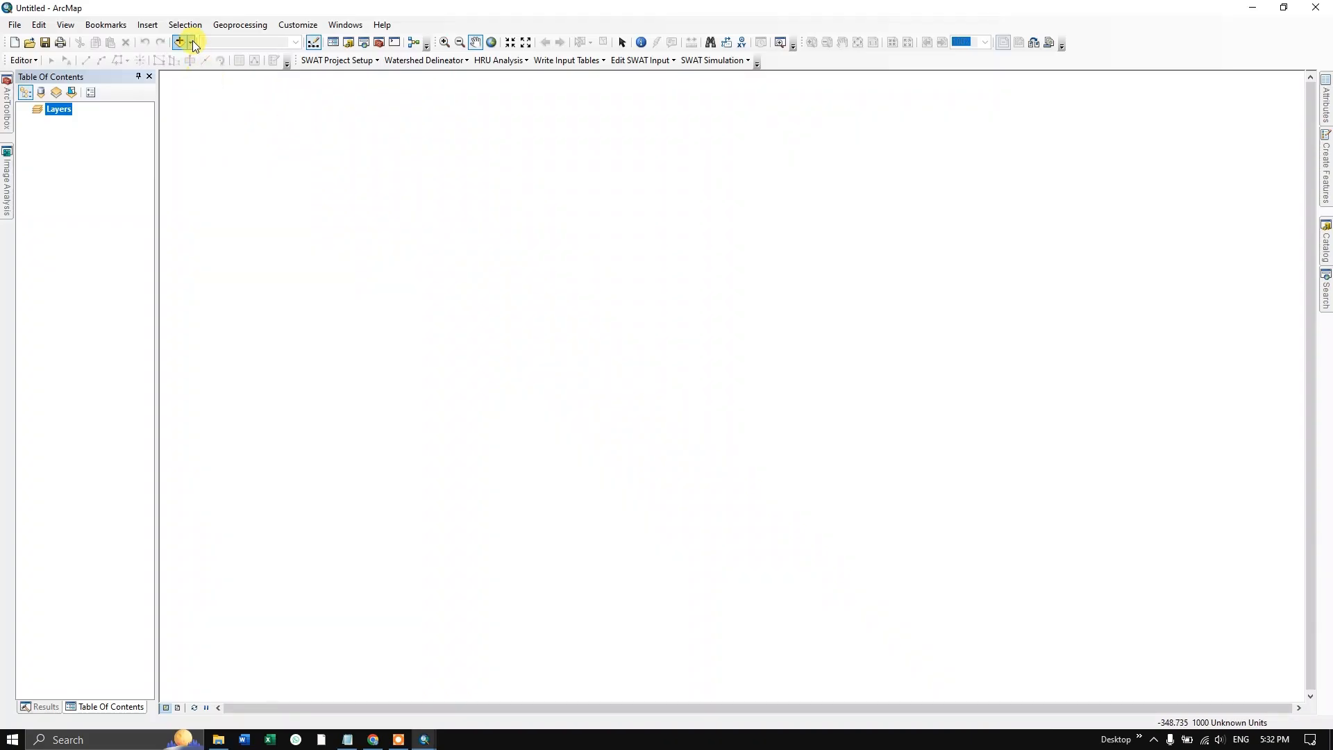
- Switch to ArcMap and add BAND2.tif, BAND3.tif and BAND4.tif from the extracted scene folder to the map
{"action": "left_click", "coordinate": [194, 44]}
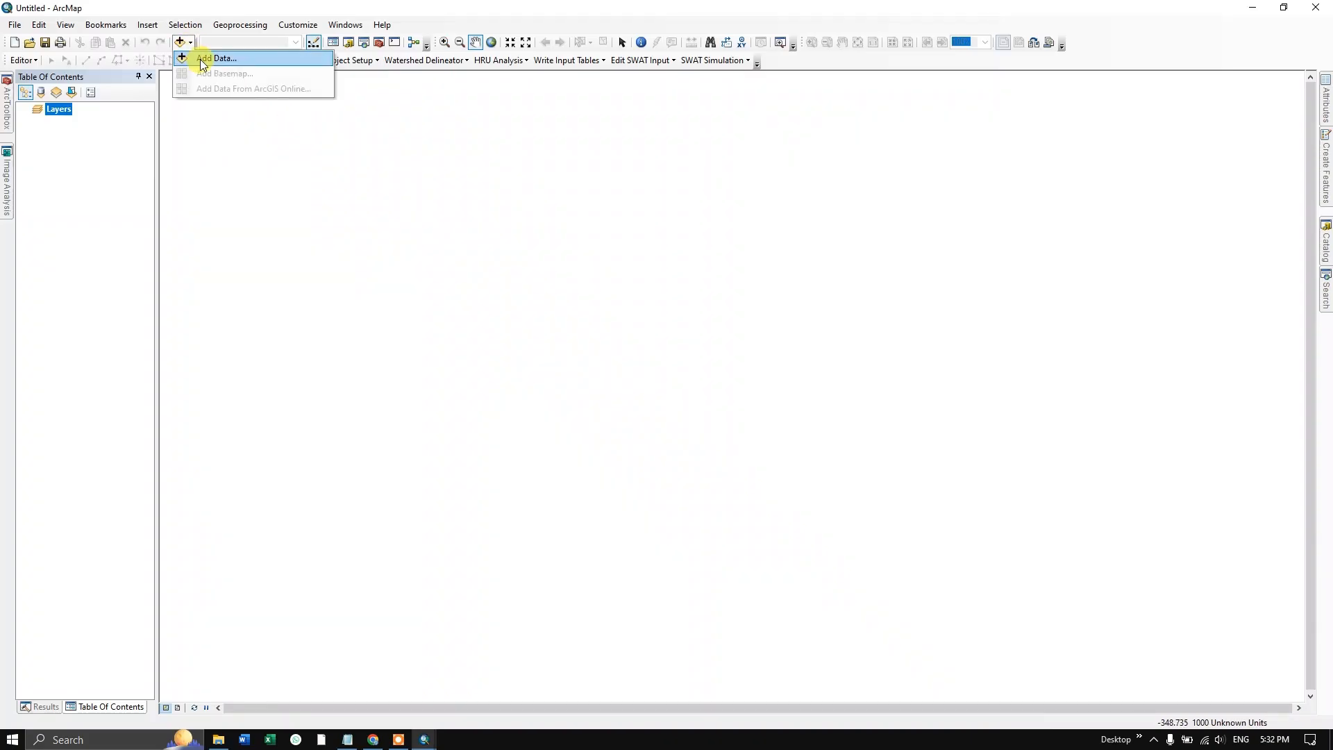
{"action": "left_click", "coordinate": [201, 57]}
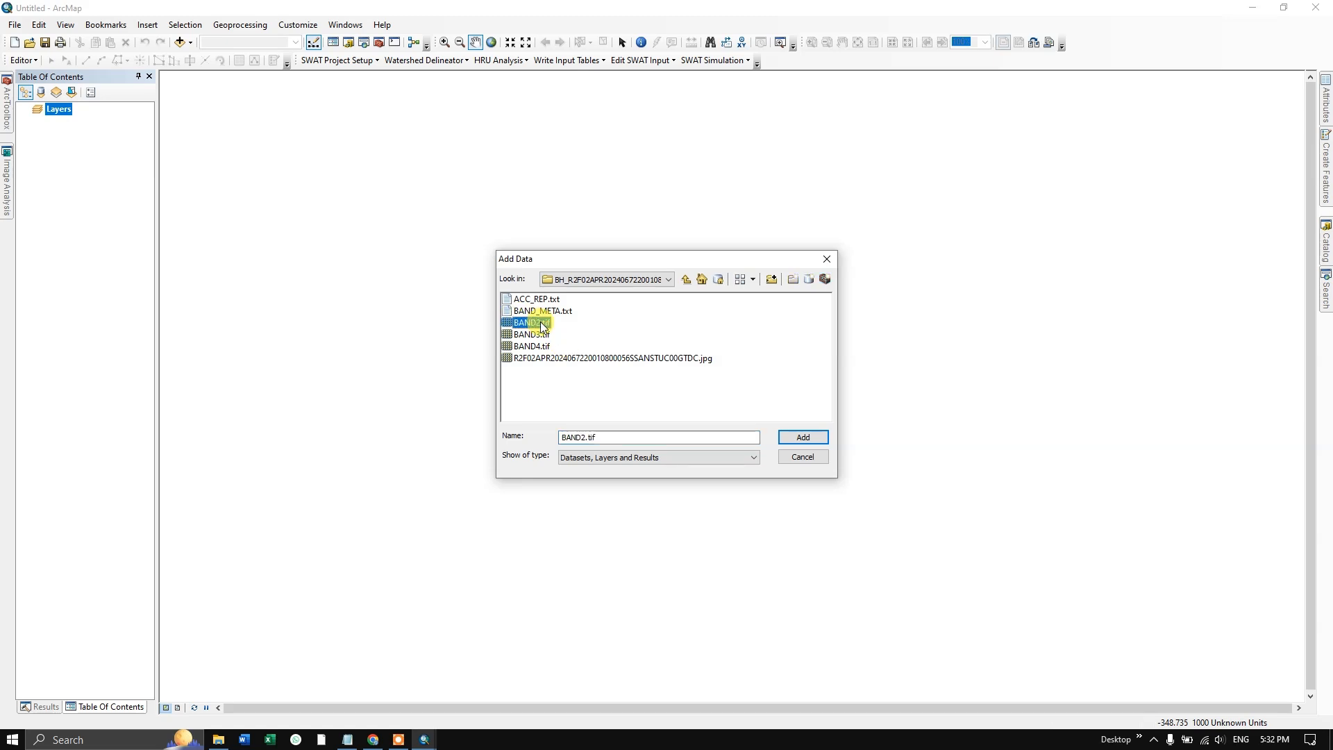
{"action": "left_click", "coordinate": [537, 336]}
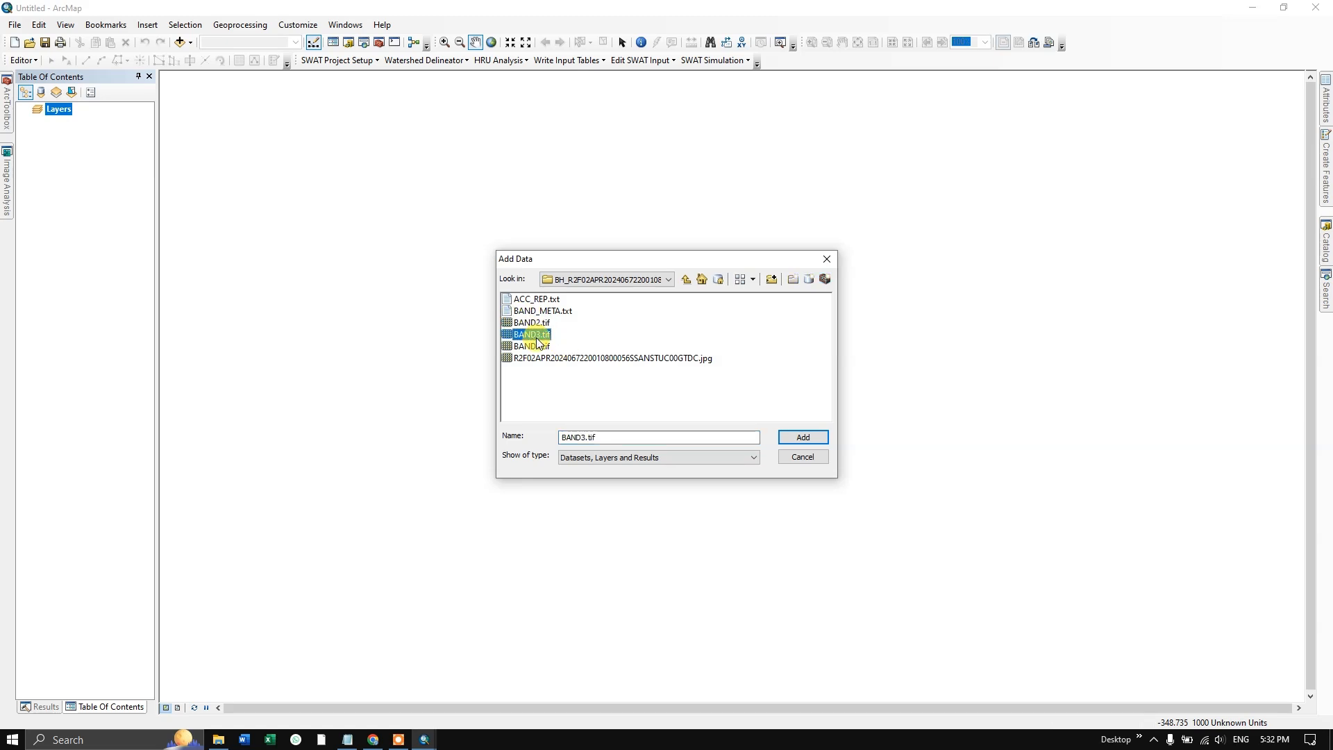
{"action": "left_click", "coordinate": [539, 348]}
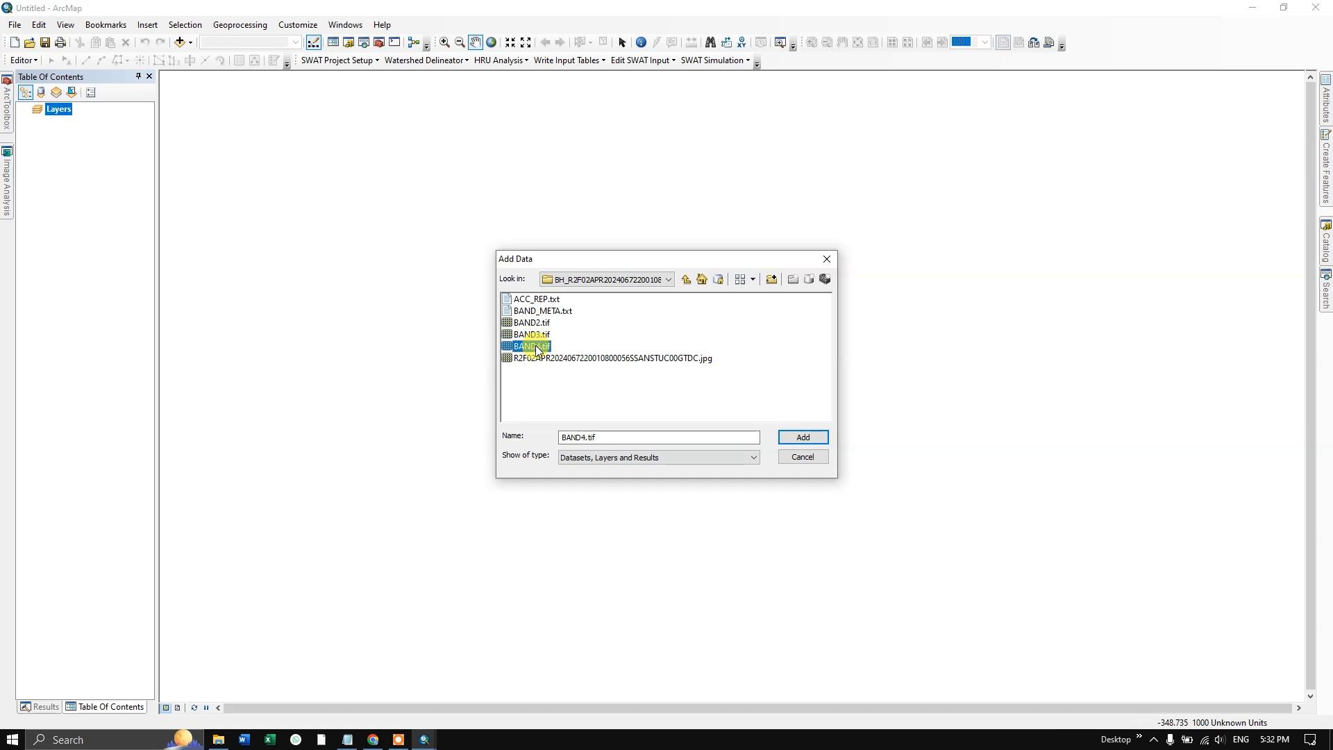
{"action": "left_click", "coordinate": [545, 324]}
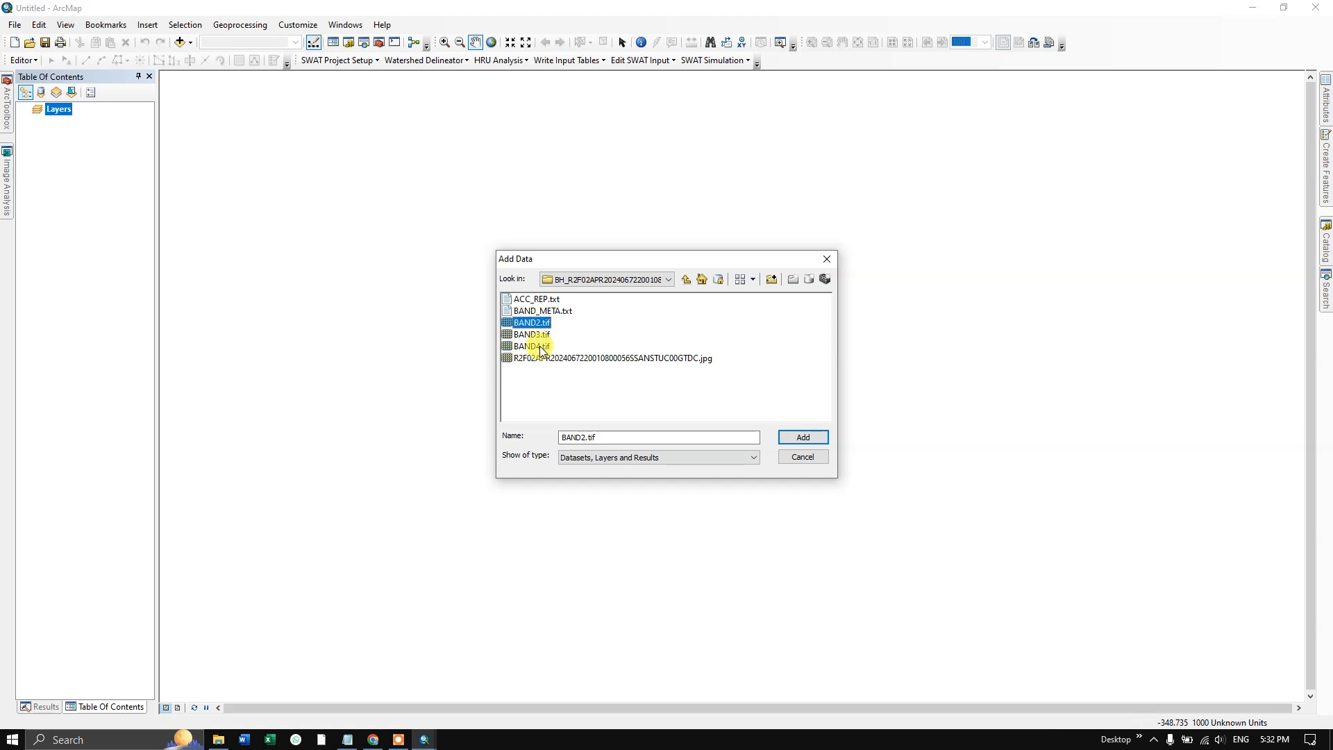
{"action": "left_click", "coordinate": [540, 347], "text": "shift"}
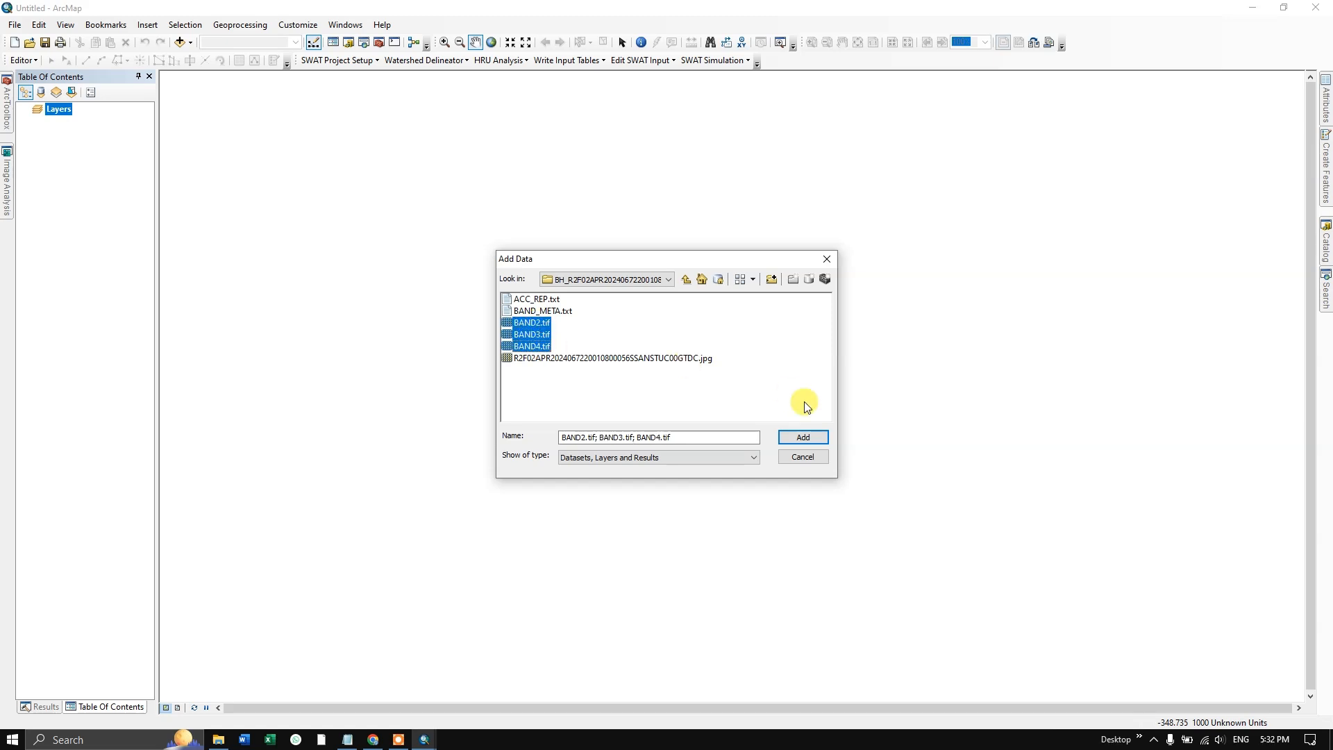
{"action": "left_click", "coordinate": [803, 438]}
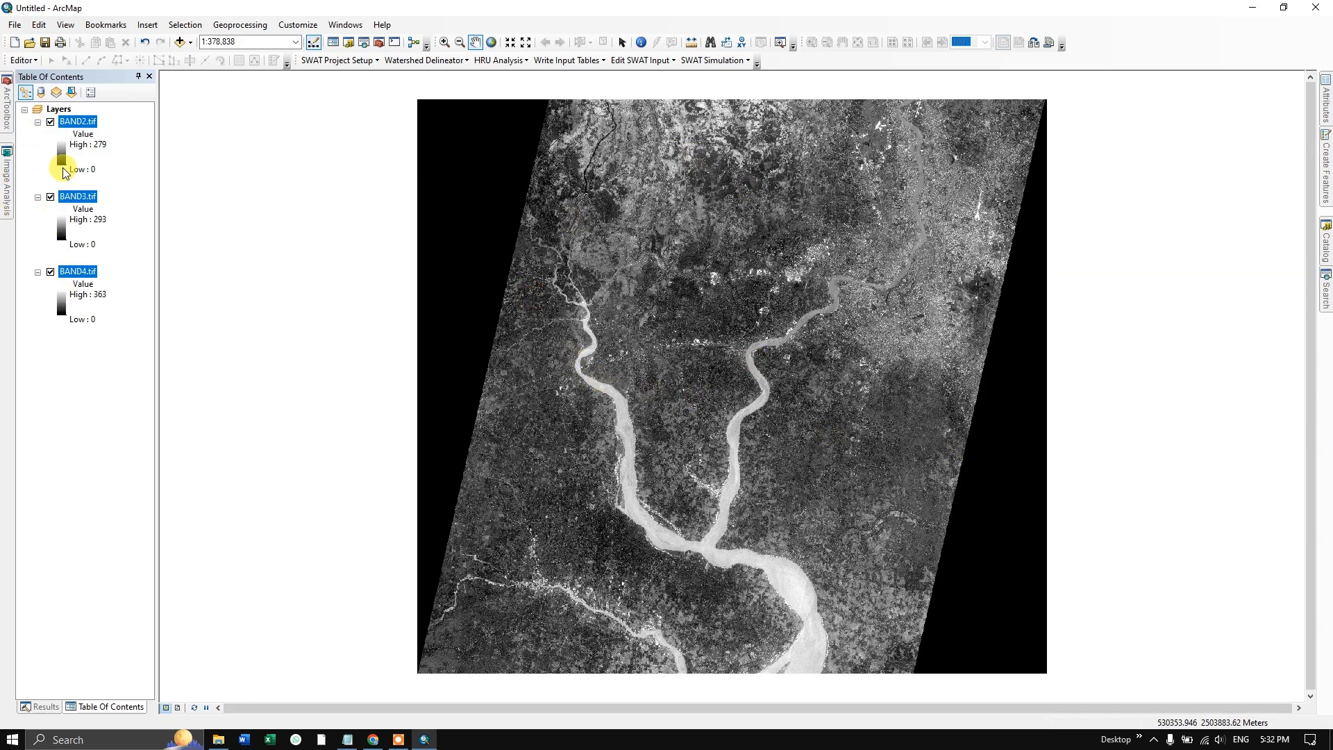
- Create a composite raster from BAND2.tif, BAND3.tif and BAND4.tif using Image Analysis
{"action": "left_click", "coordinate": [6, 186]}
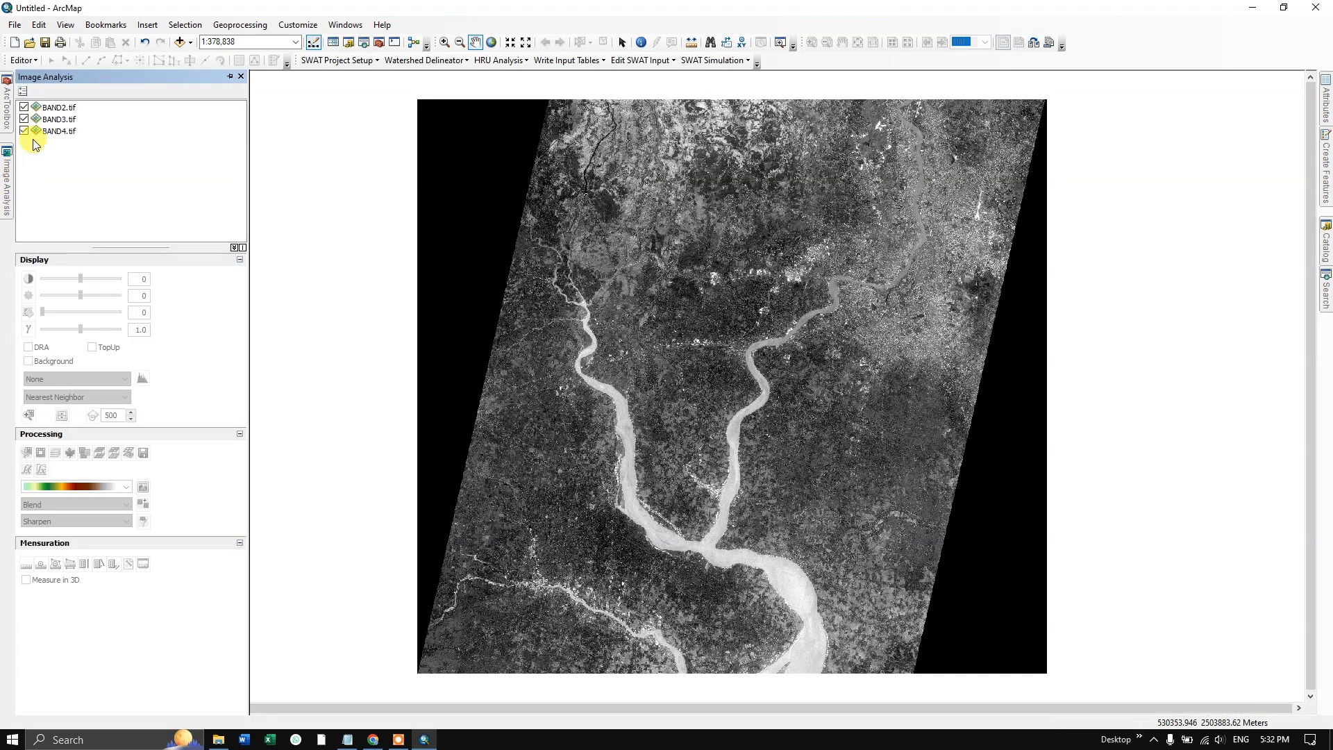
{"action": "left_click", "coordinate": [54, 107]}
{"action": "left_click", "coordinate": [63, 132], "text": "shift"}
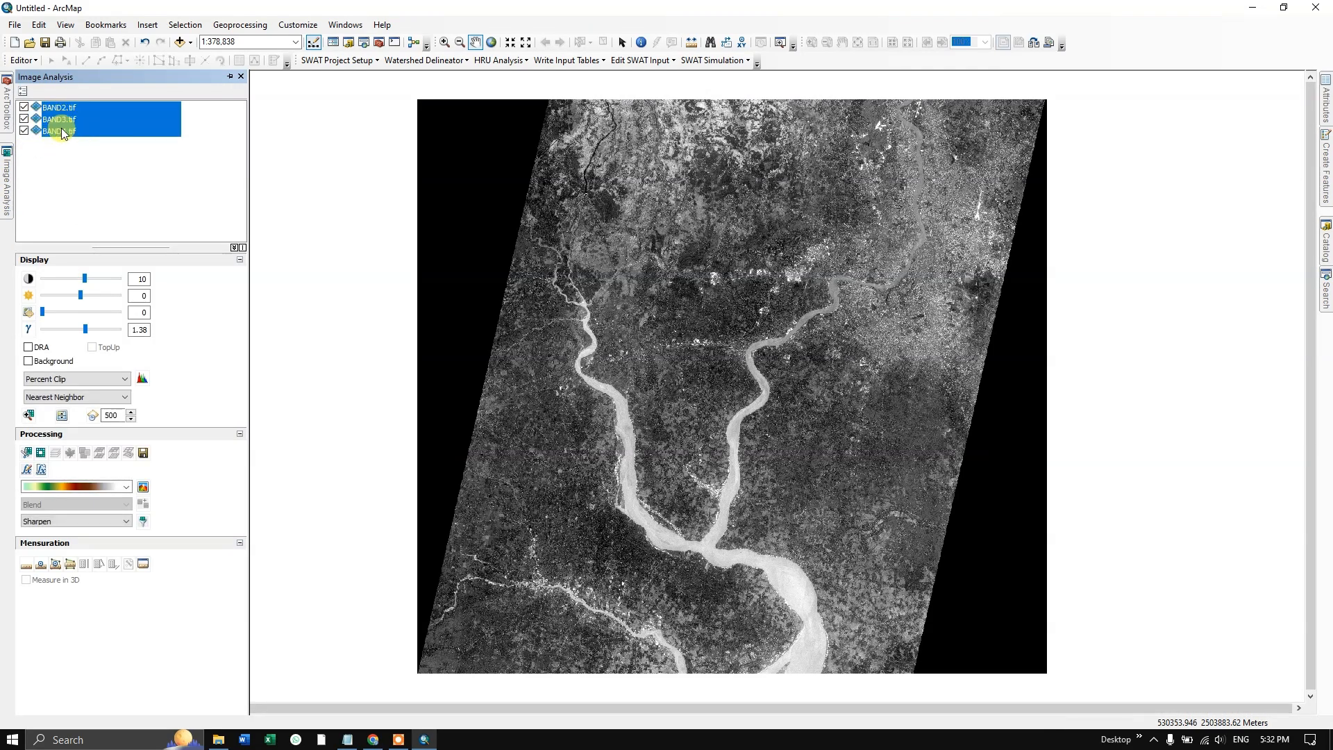
{"action": "left_click", "coordinate": [59, 454]}
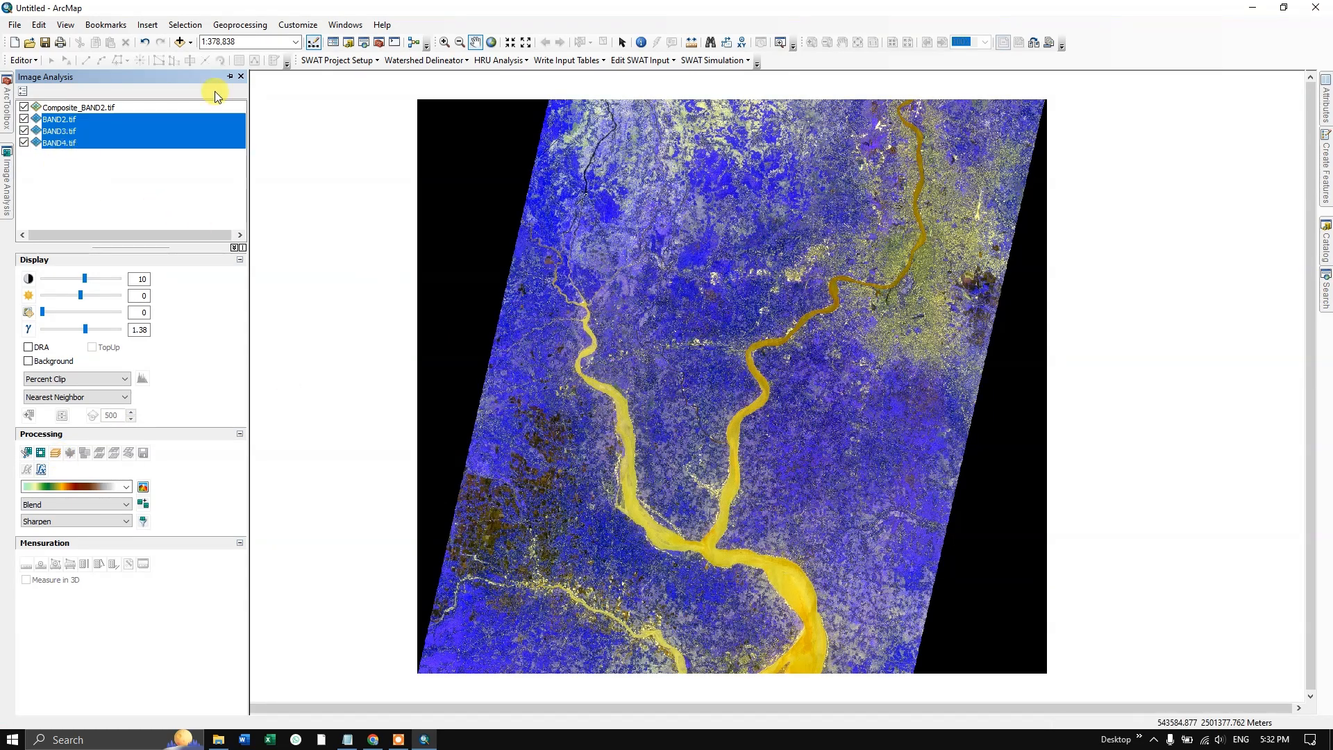
{"action": "left_click", "coordinate": [230, 77]}
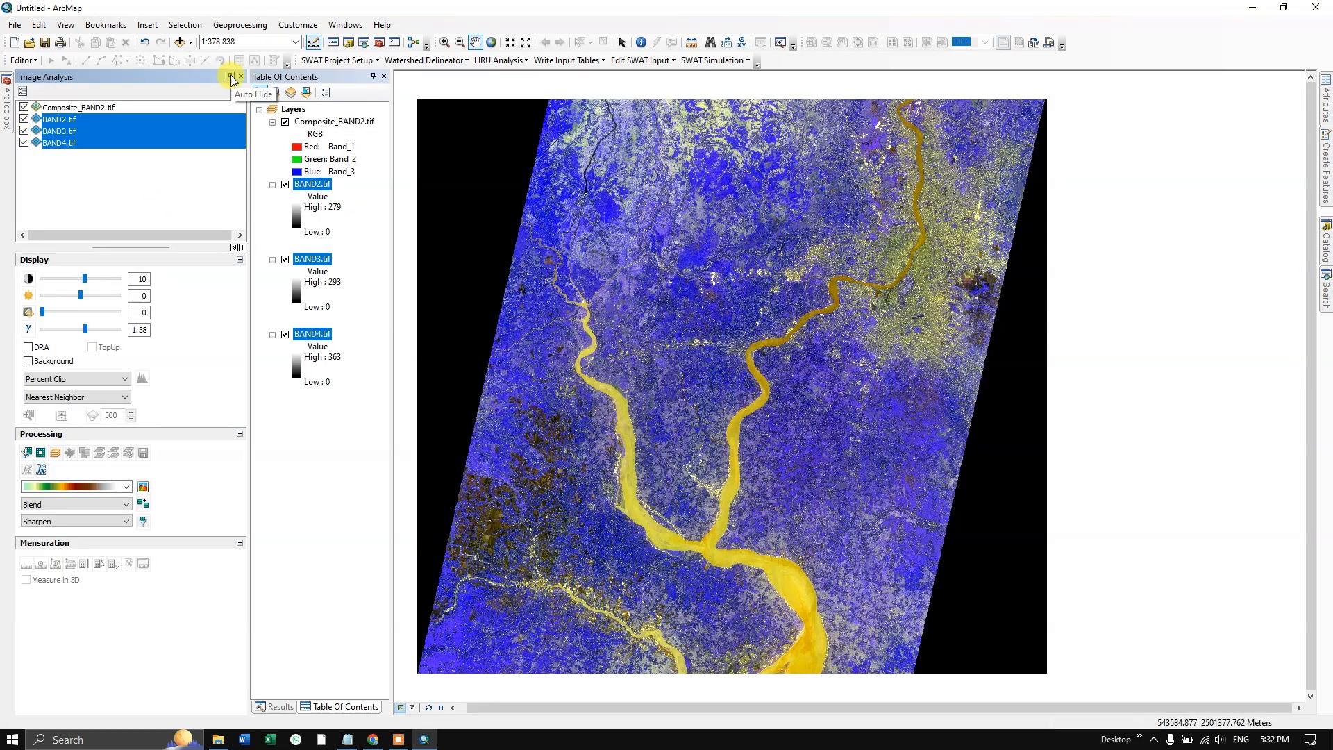
{"action": "left_click", "coordinate": [231, 77]}
- Set the composite layer's channels to Band_3 for red, Band_2 for green and Band_1 for blue
{"action": "left_click", "coordinate": [64, 148]}
{"action": "left_click", "coordinate": [91, 210]}
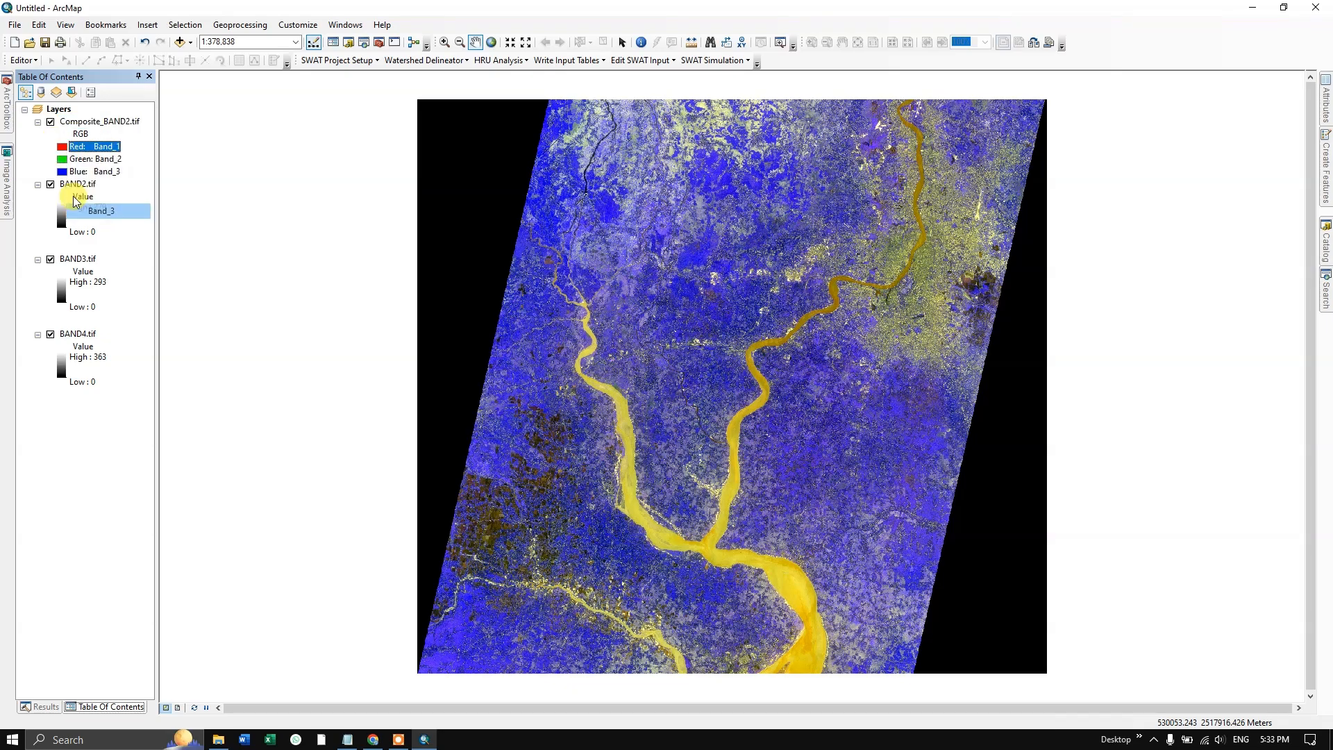
{"action": "left_click", "coordinate": [63, 161]}
{"action": "left_click", "coordinate": [97, 207]}
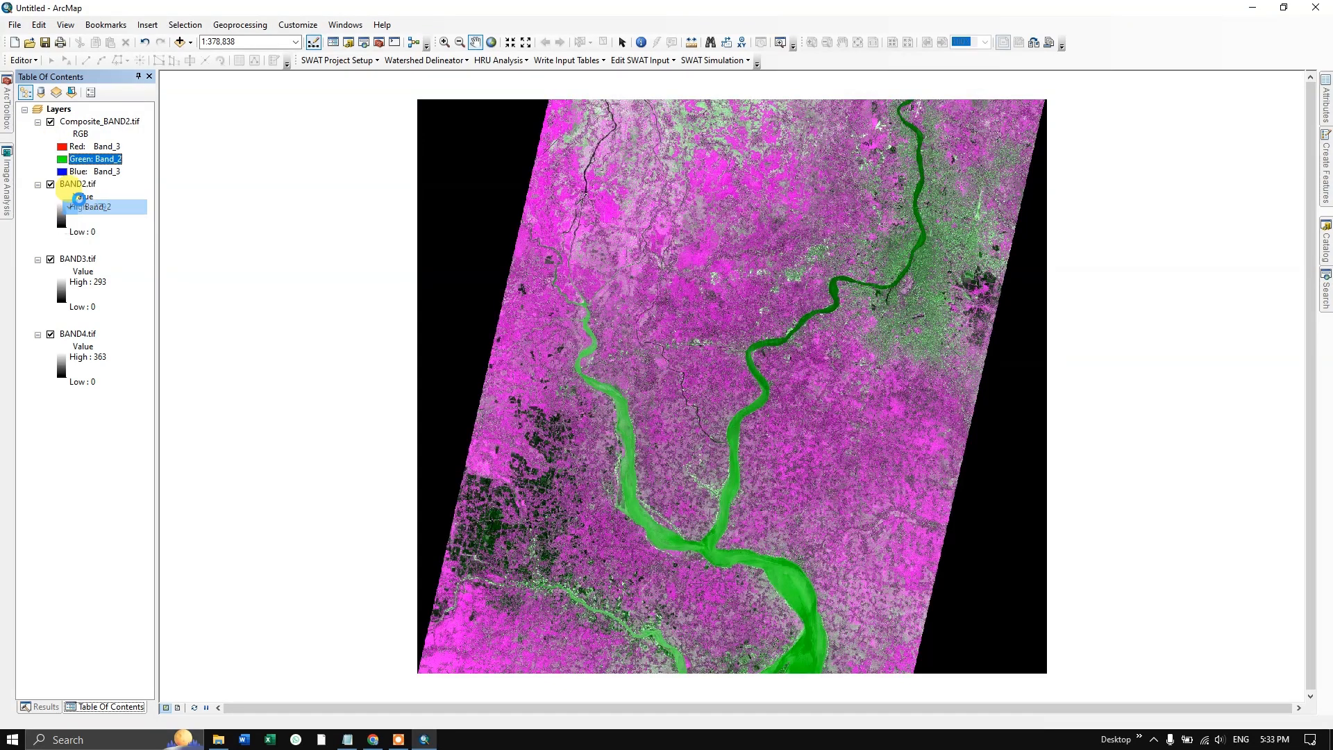
{"action": "left_click", "coordinate": [64, 174]}
{"action": "left_click", "coordinate": [86, 203]}
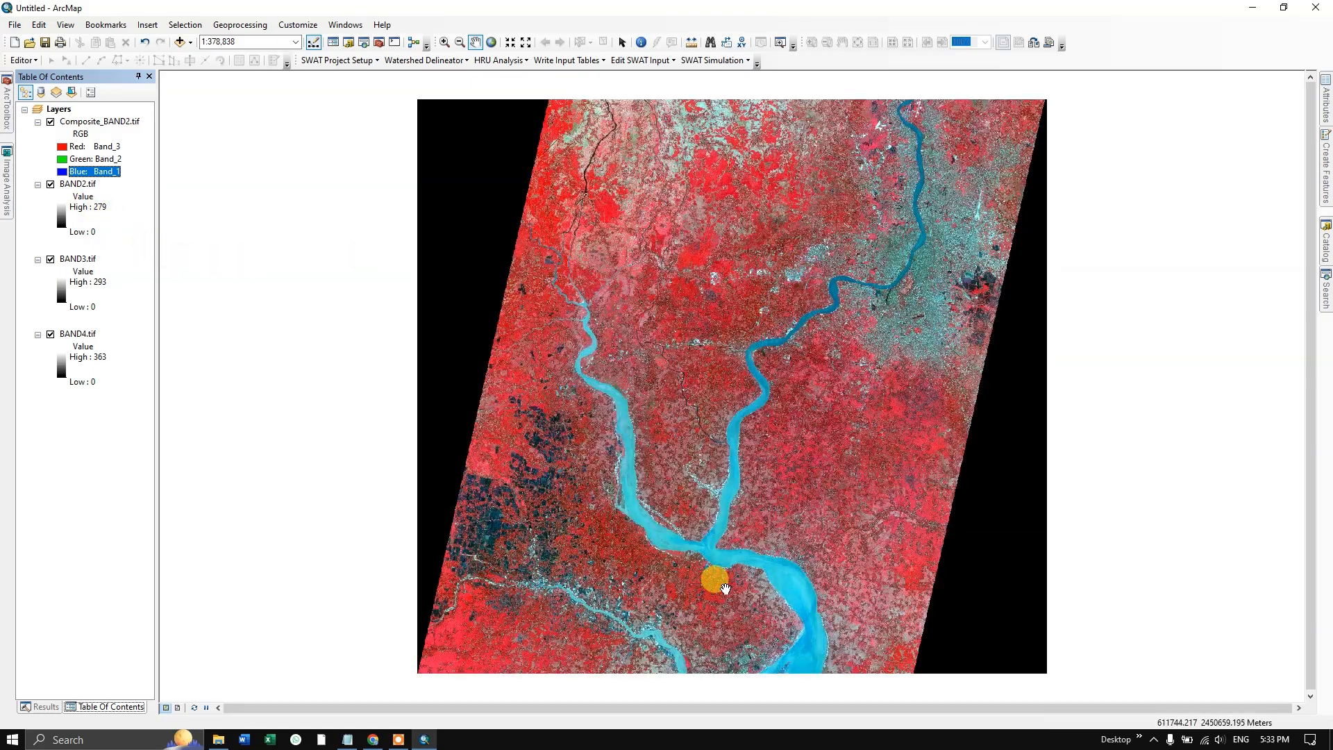
- Examine the Kolkata urban area east of the river in the false-colour composite at a closer scale
{"action": "scroll", "coordinate": [726, 570], "scroll_direction": "down", "scroll_amount": 2}
{"action": "scroll", "coordinate": [1035, 119], "scroll_direction": "up", "scroll_amount": 2}
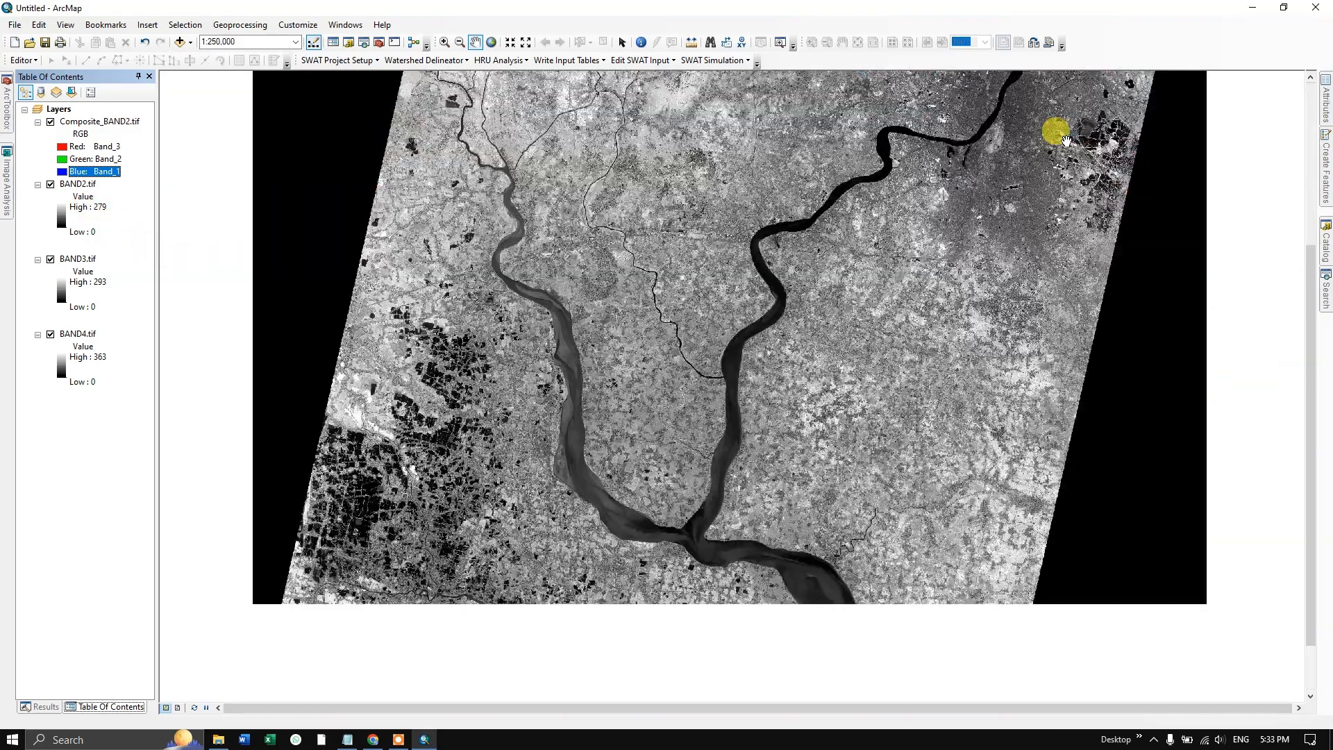
{"action": "scroll", "coordinate": [1059, 132], "scroll_direction": "up", "scroll_amount": 2}
{"action": "scroll", "coordinate": [1066, 141], "scroll_direction": "up", "scroll_amount": 1}
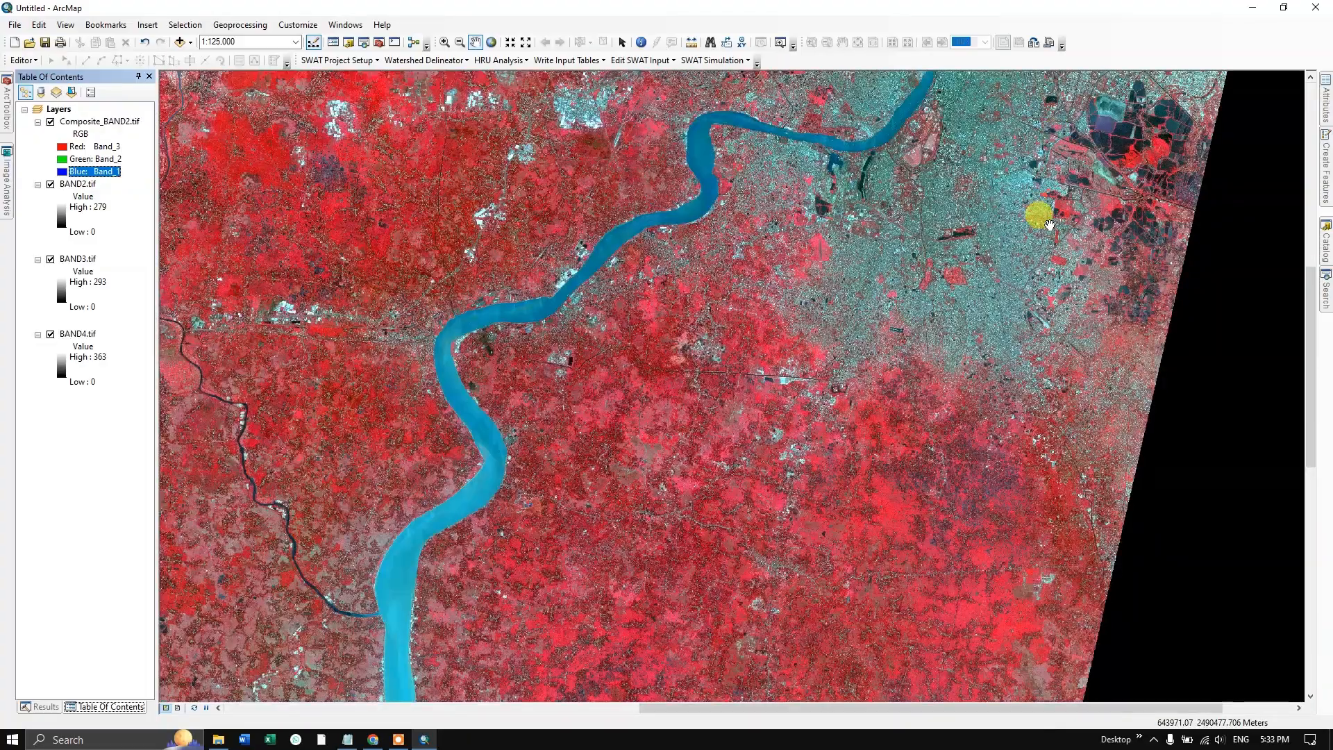
{"action": "scroll", "coordinate": [1047, 204], "scroll_direction": "up", "scroll_amount": 3}
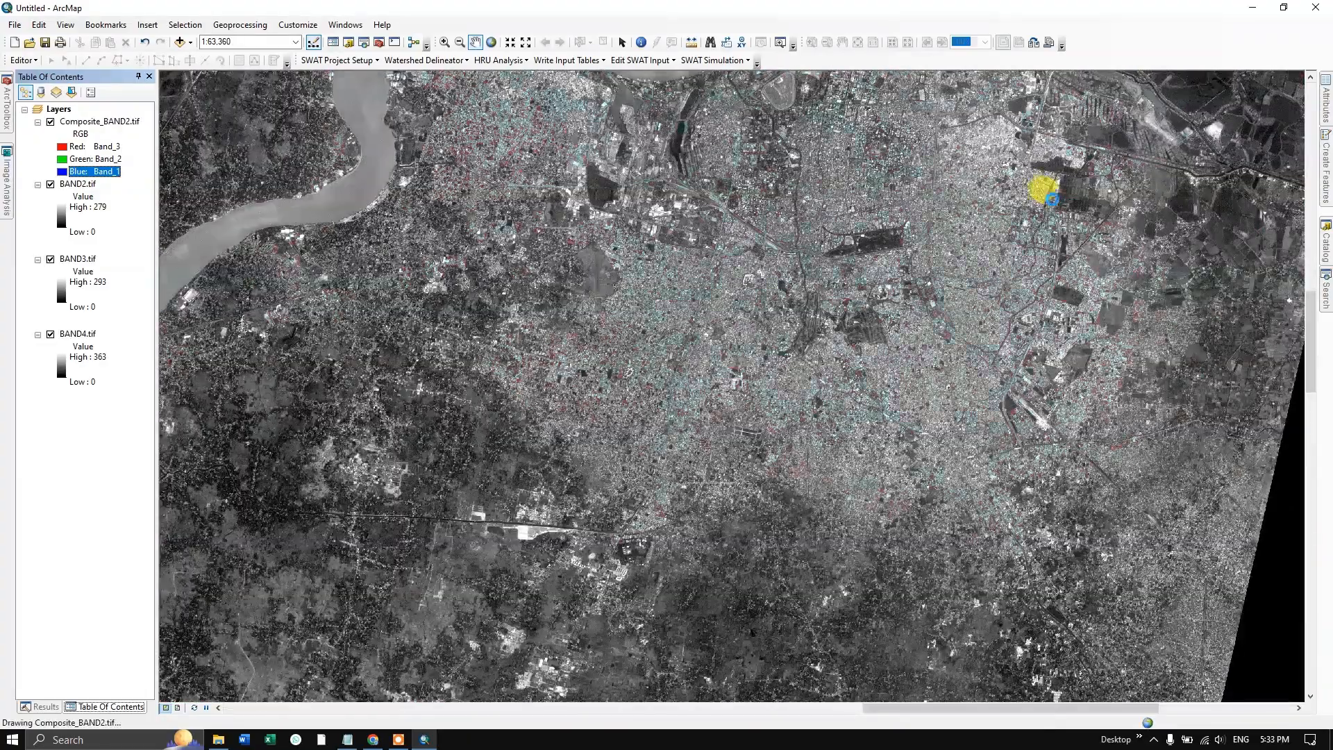